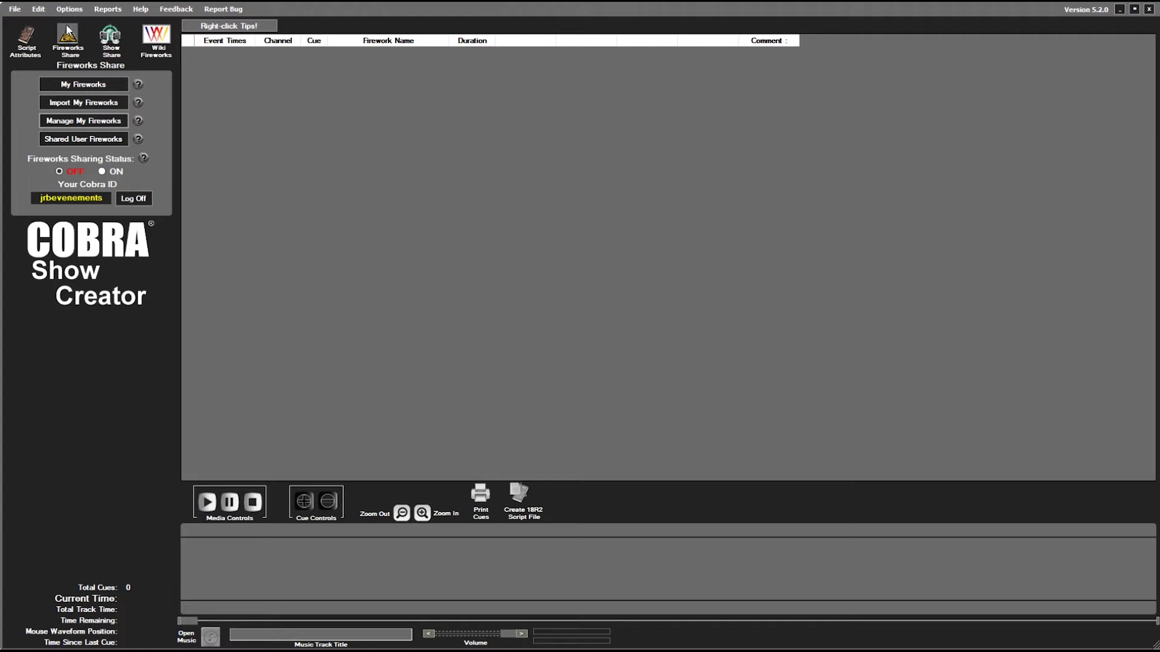
- Start a new entry in My Fireworks and name the firework Vertige
click(68, 33)
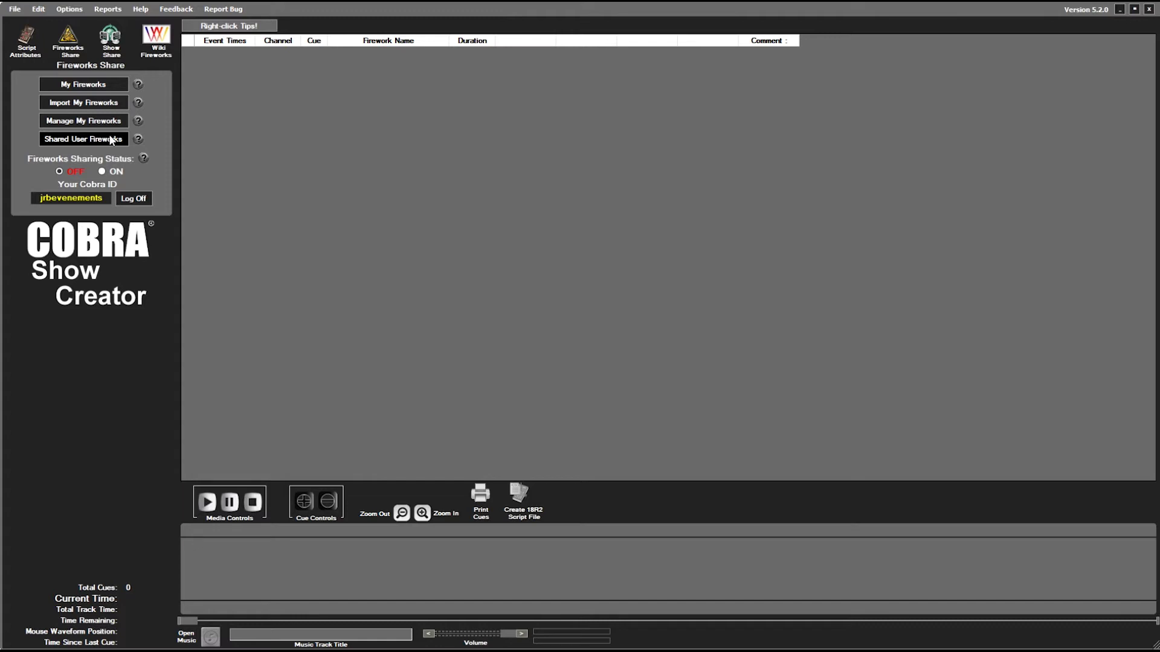
click(119, 86)
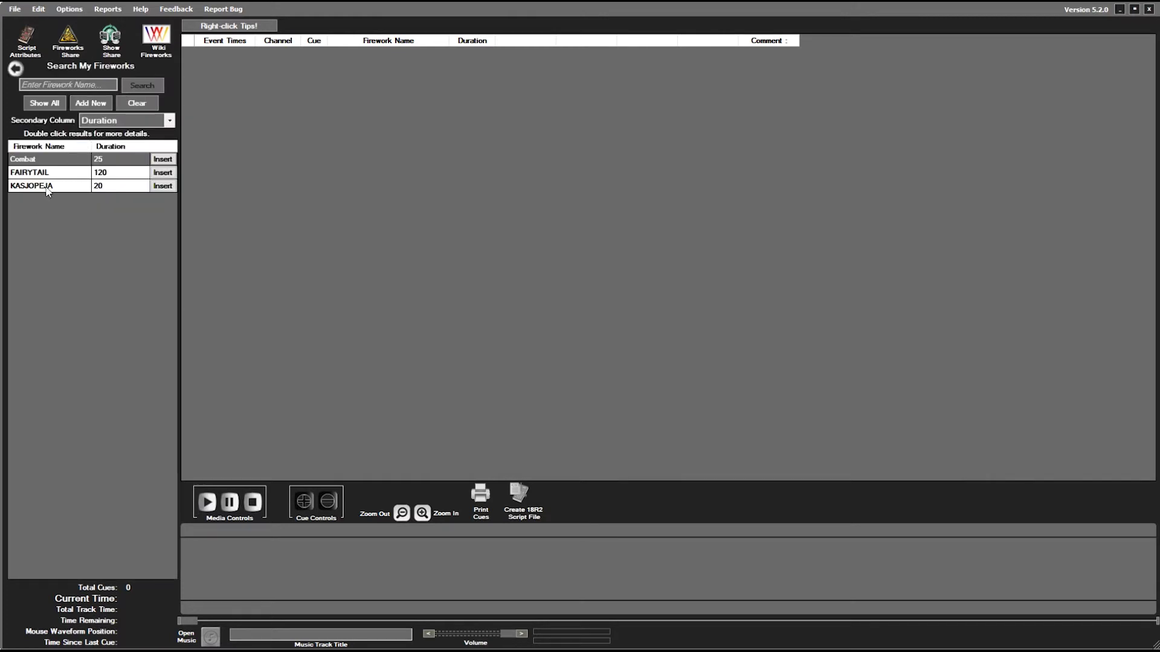
click(85, 104)
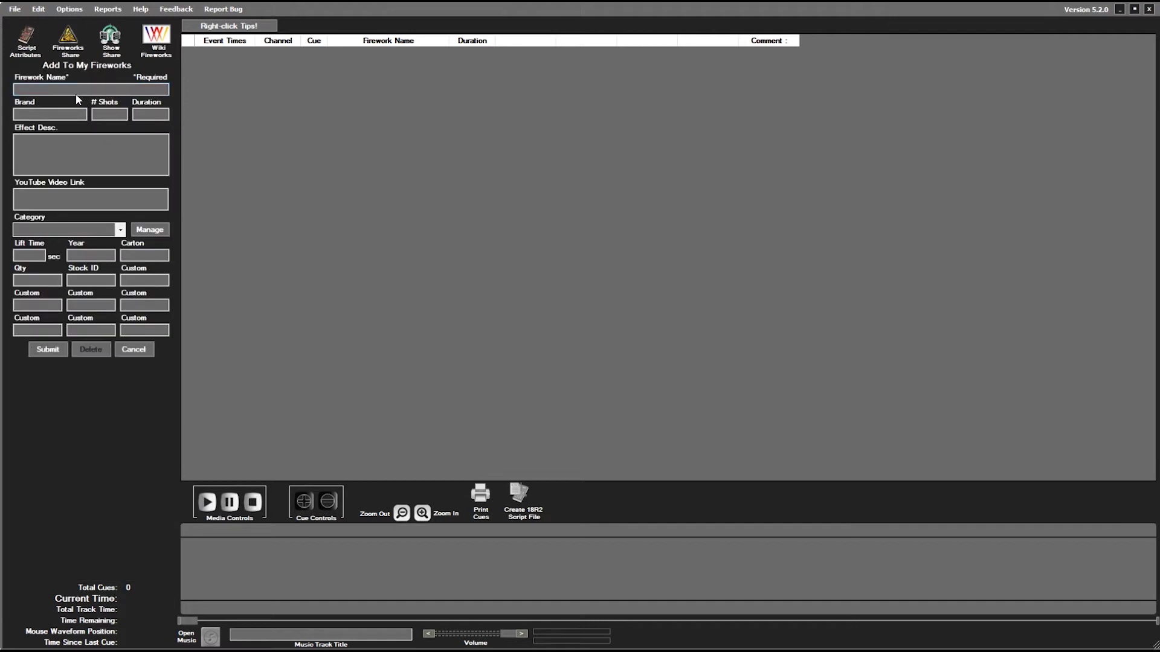
click(77, 88)
text(Vertige)
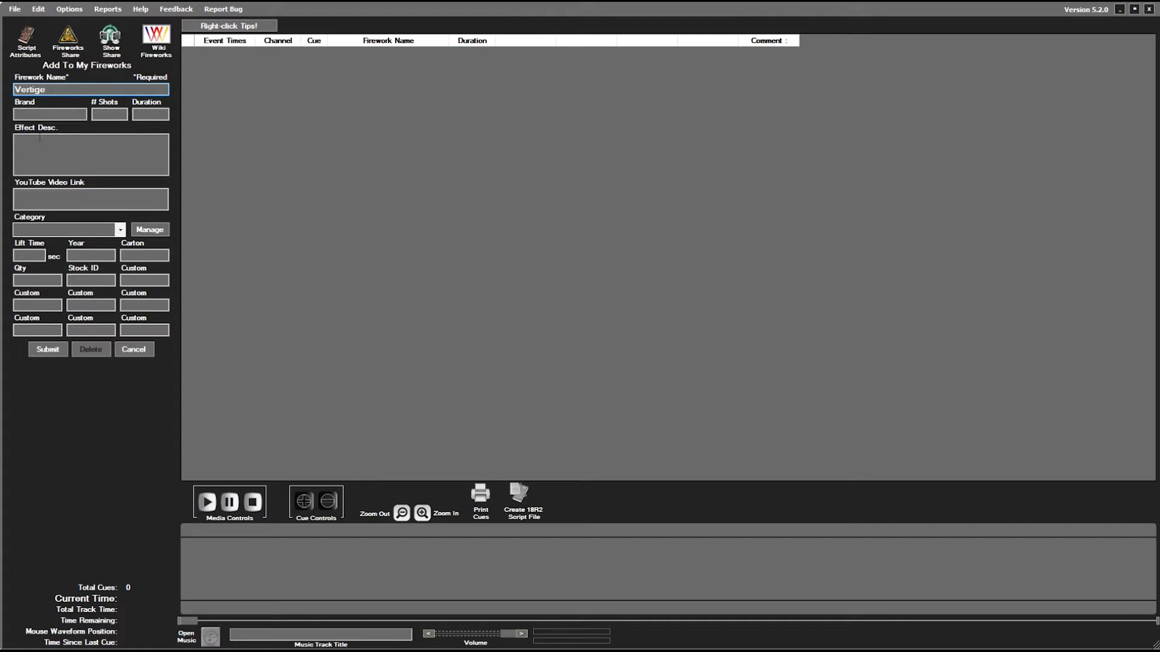
- Set the firework's brand to Jorge, its number of shots to 35 and its duration to 30
click(84, 113)
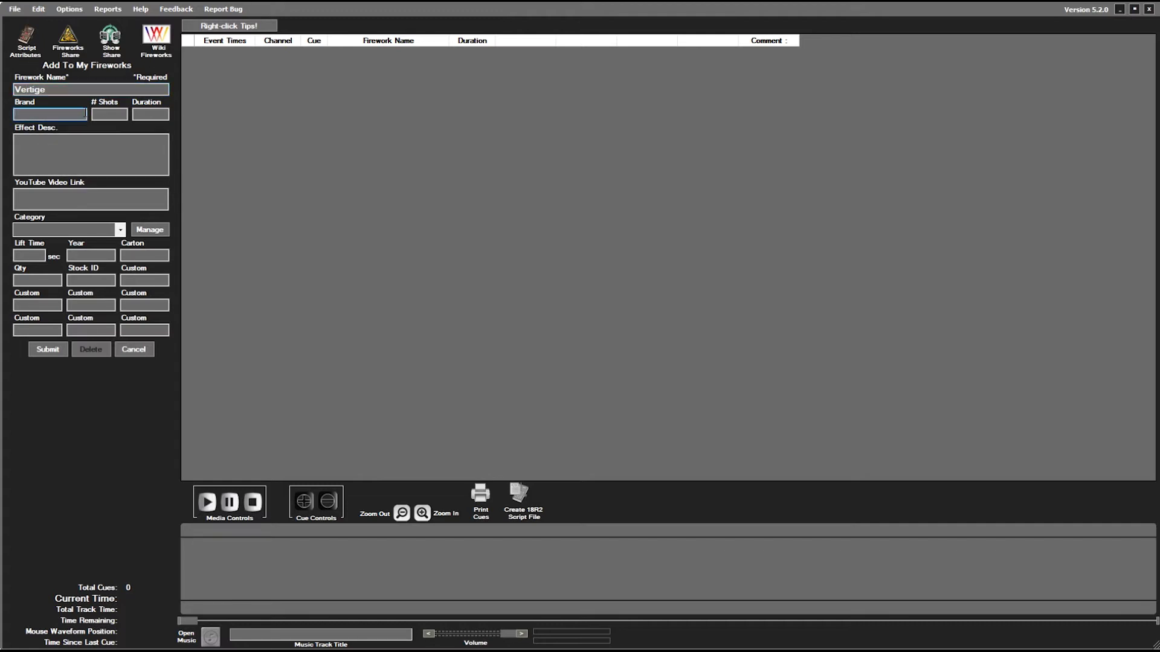
text(Jorge)
click(116, 116)
text(35)
click(157, 114)
text(30)
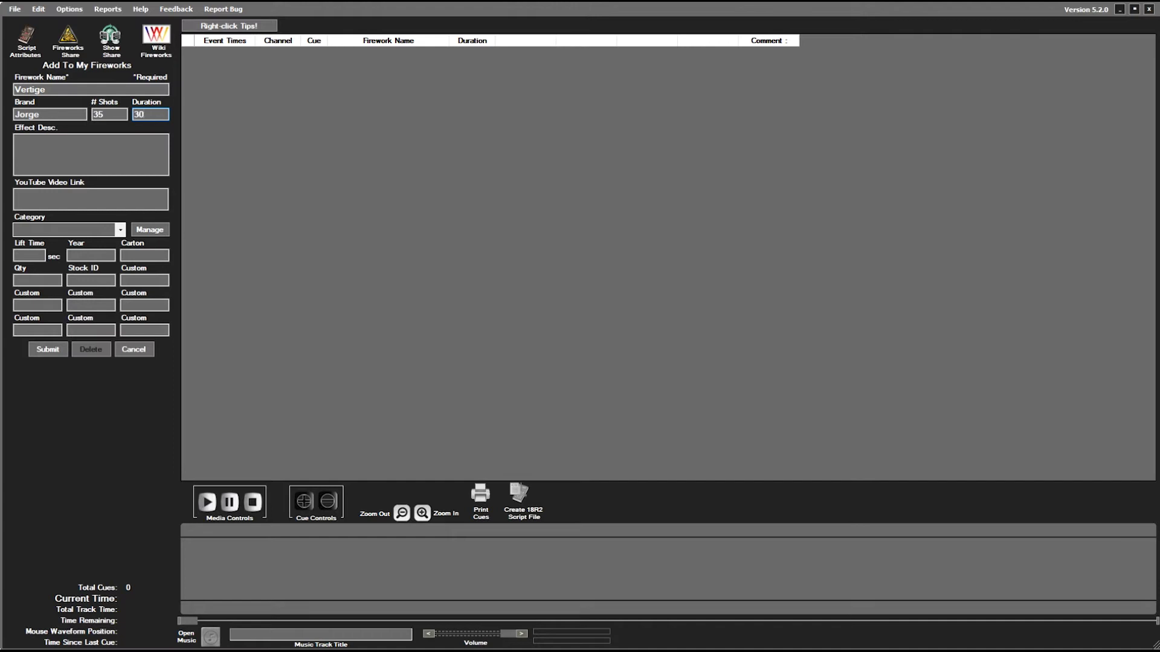
click(109, 157)
text(Crépitant Bleu Rouge)
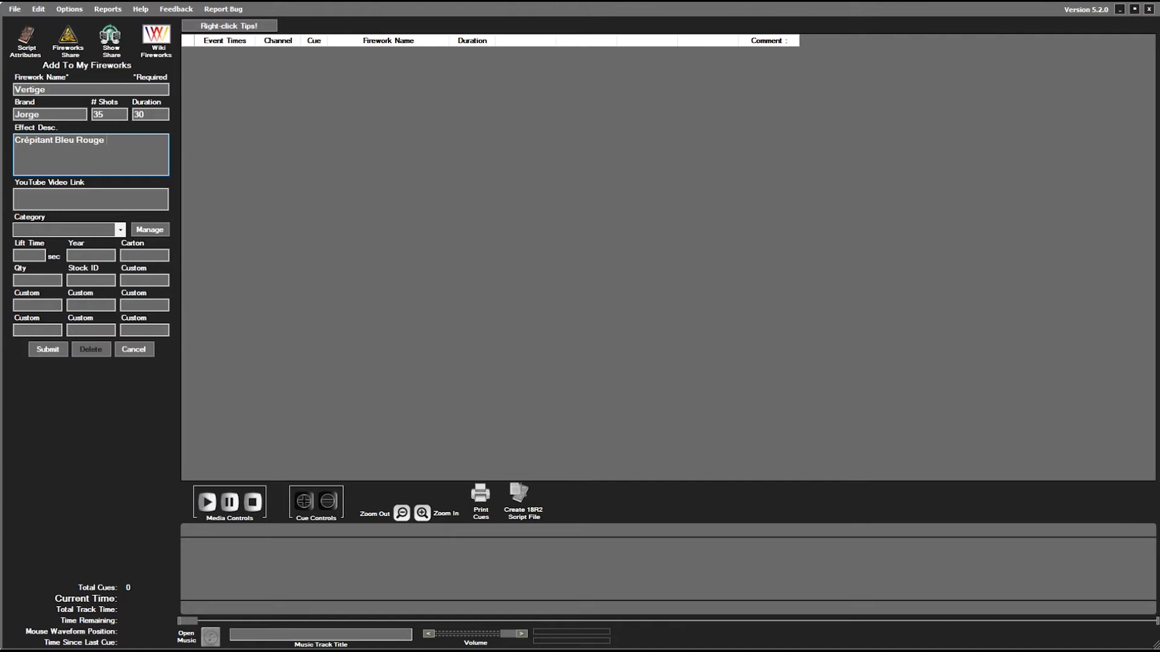
text( et du Vert)
click(71, 201)
right_click(47, 195)
click(89, 245)
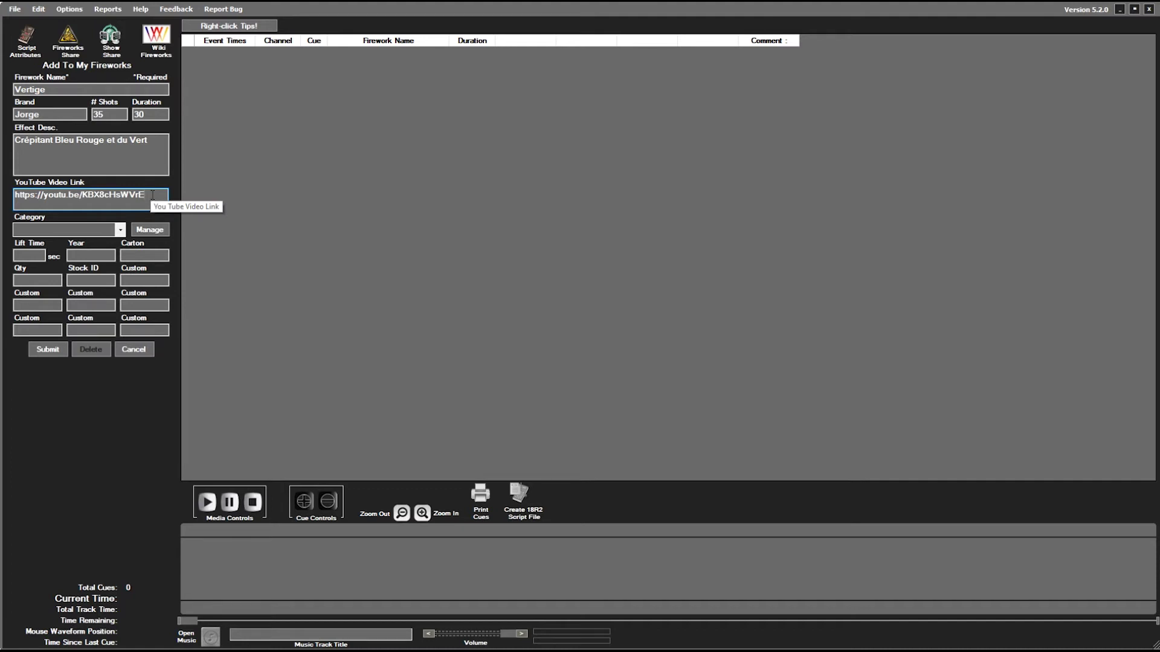
- Restore the default firework categories and browse them in the category choices without picking one
click(140, 231)
click(647, 403)
click(546, 353)
click(675, 404)
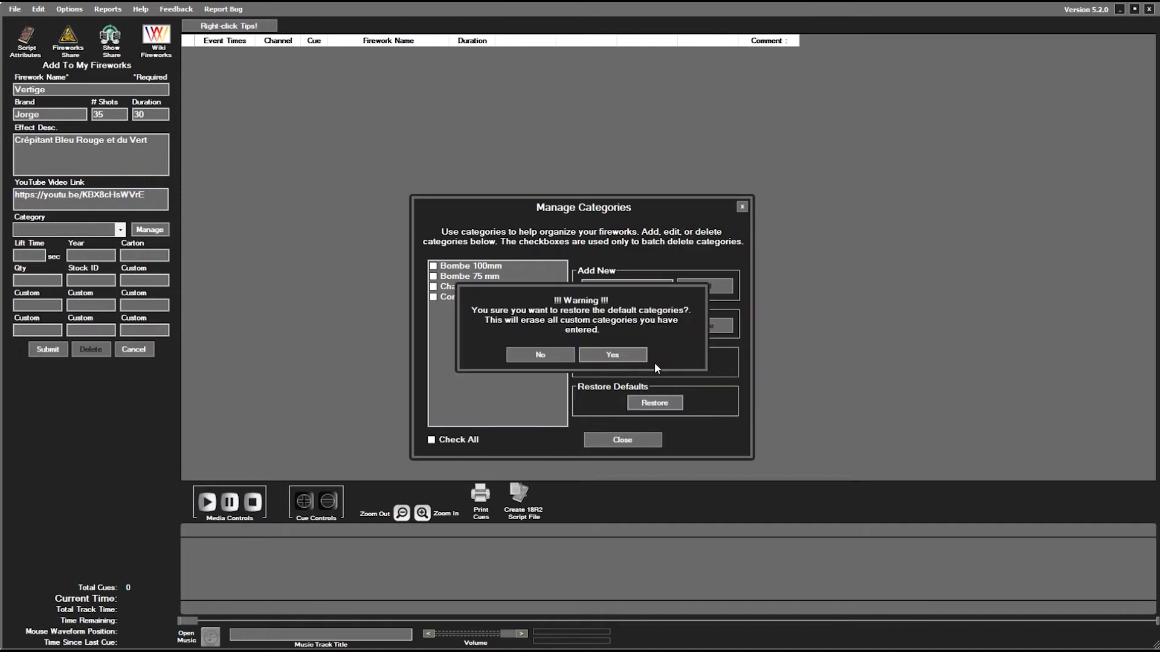
click(628, 354)
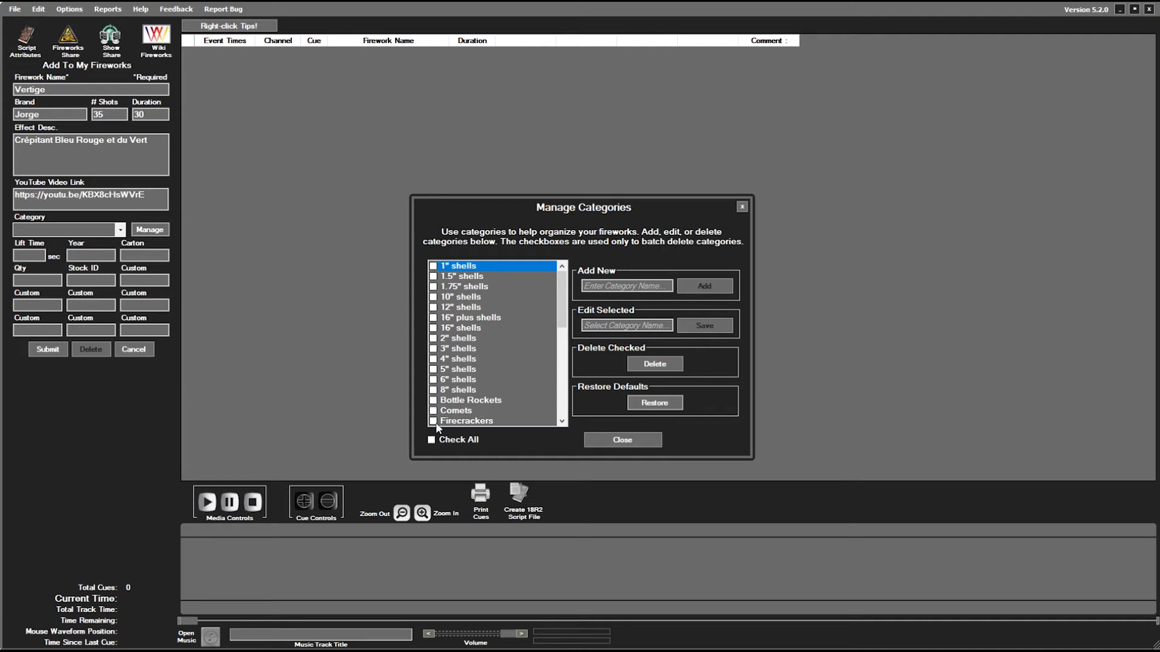
click(622, 441)
click(120, 229)
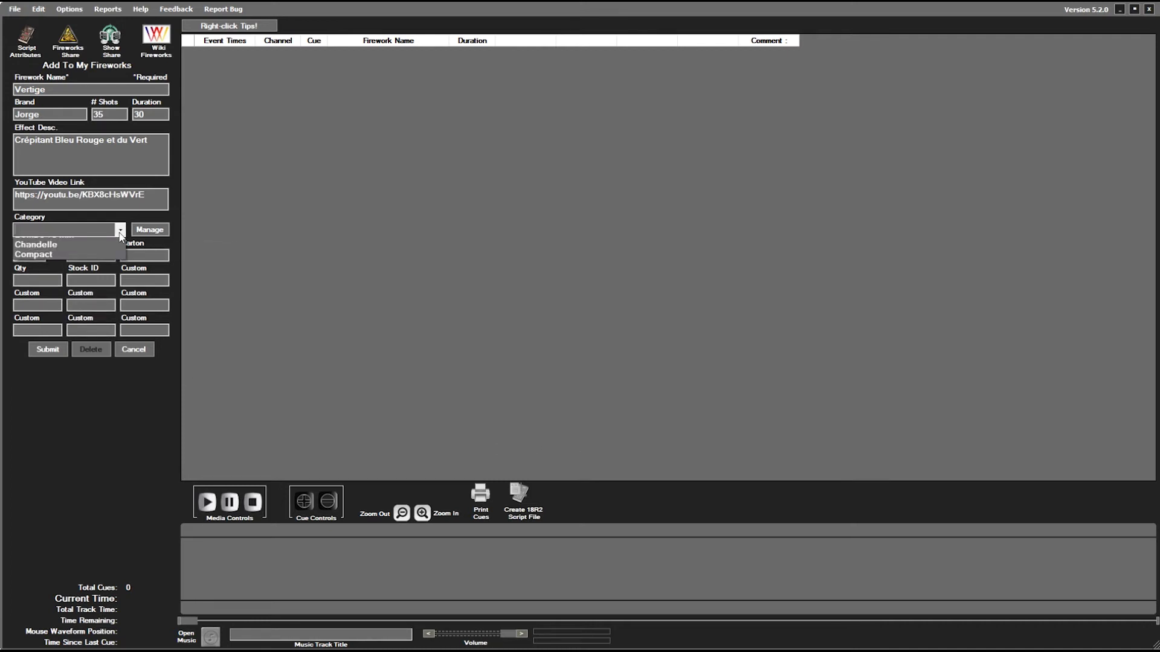
scroll(55, 341, down, 2)
scroll(53, 339, down, 3)
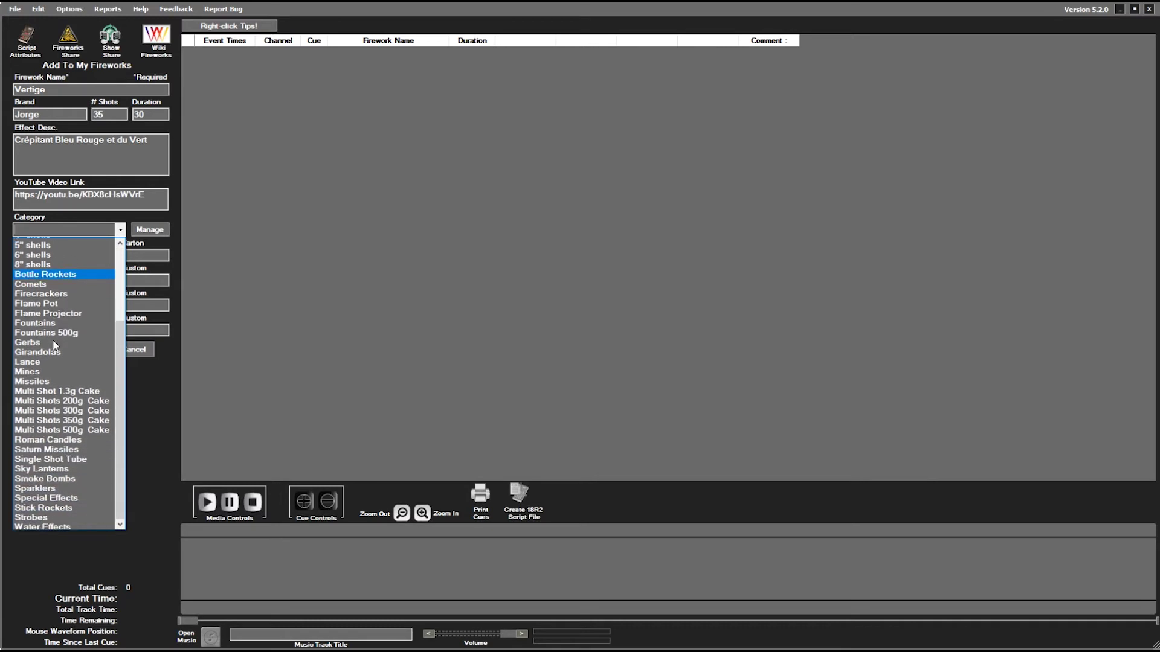
scroll(41, 453, up, 4)
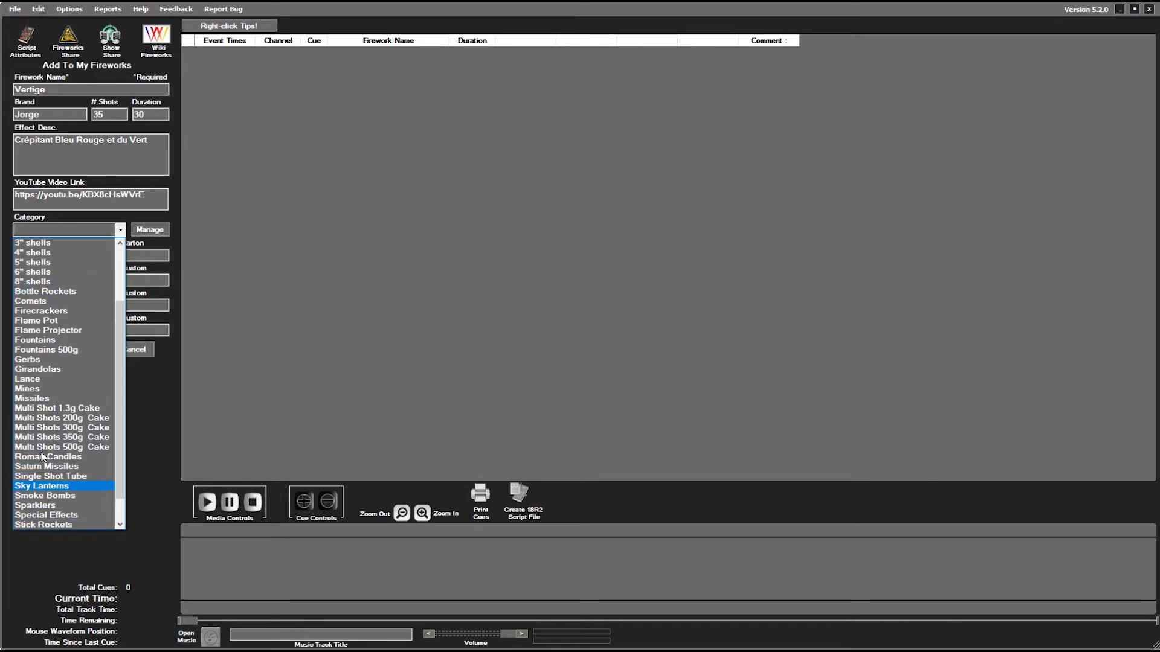
click(100, 222)
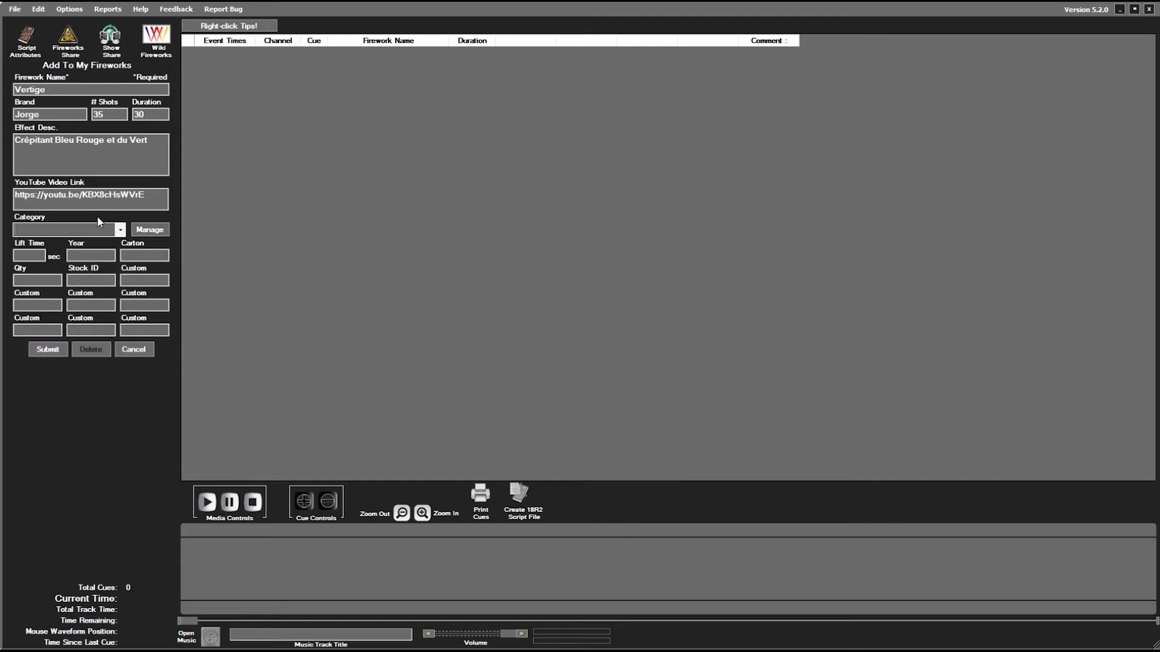
- Delete all existing categories in the category manager
click(150, 229)
click(451, 440)
click(654, 364)
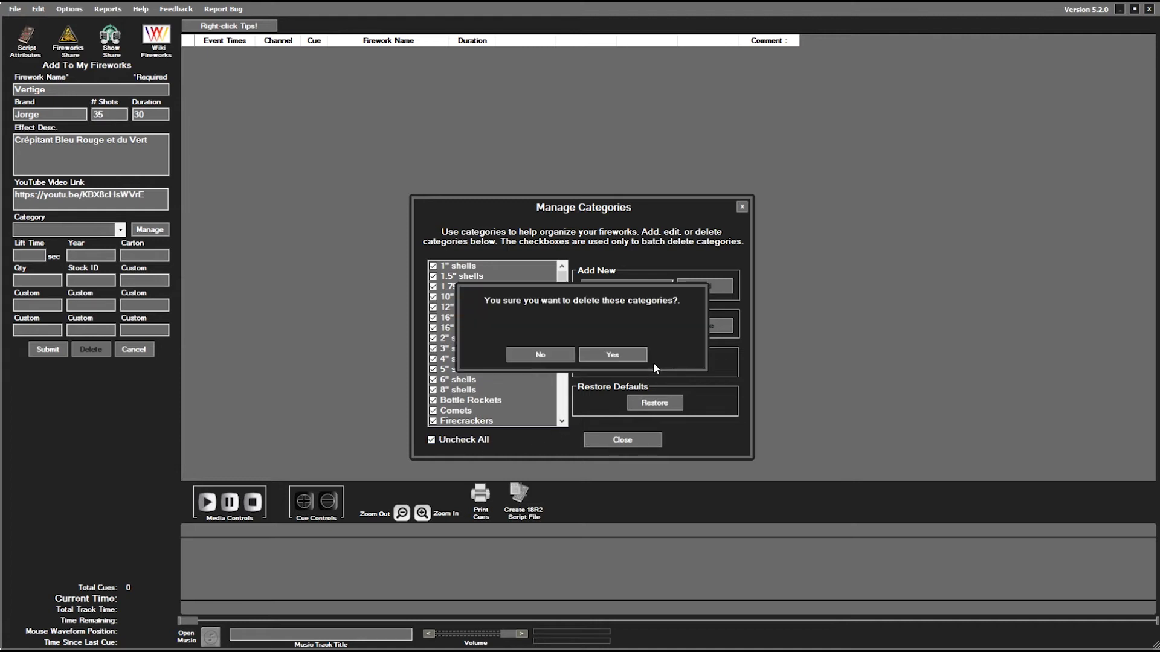
click(601, 353)
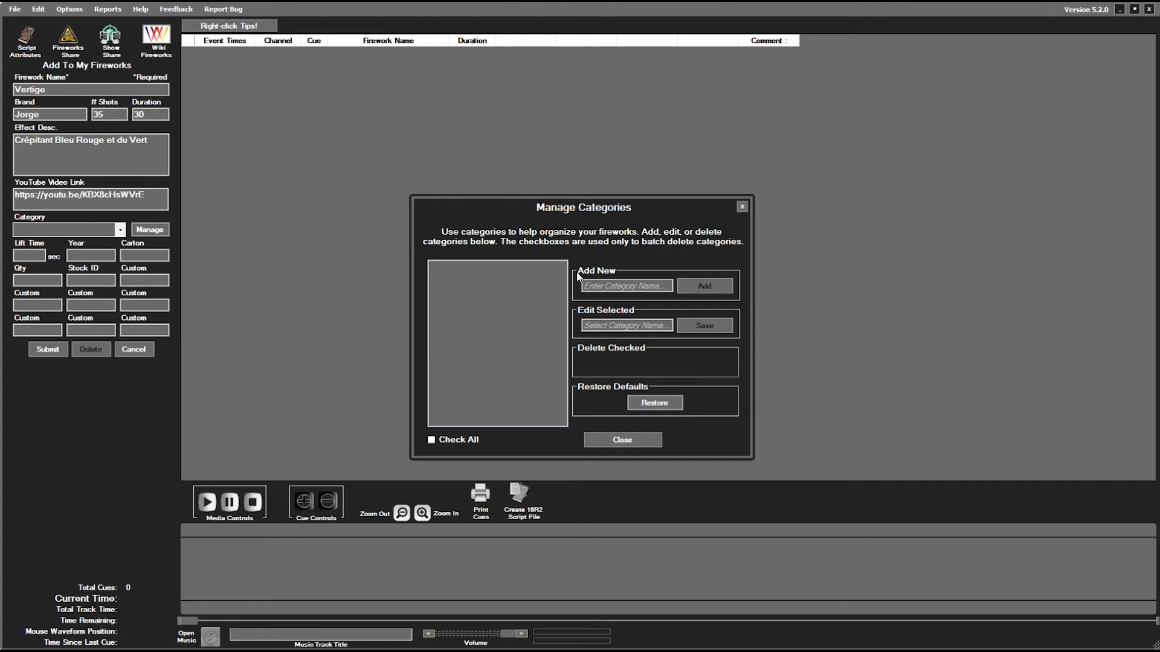
- Add a custom firework category named "Compact 25 mm"
click(601, 284)
text(Compo)
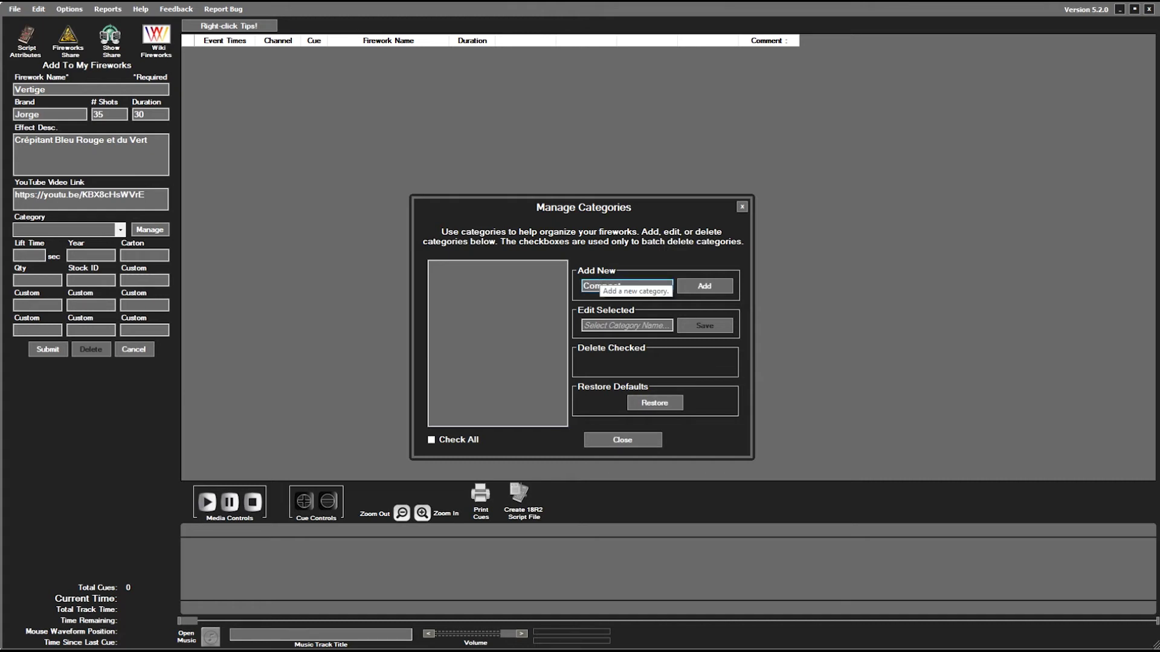
right_click(589, 285)
click(632, 282)
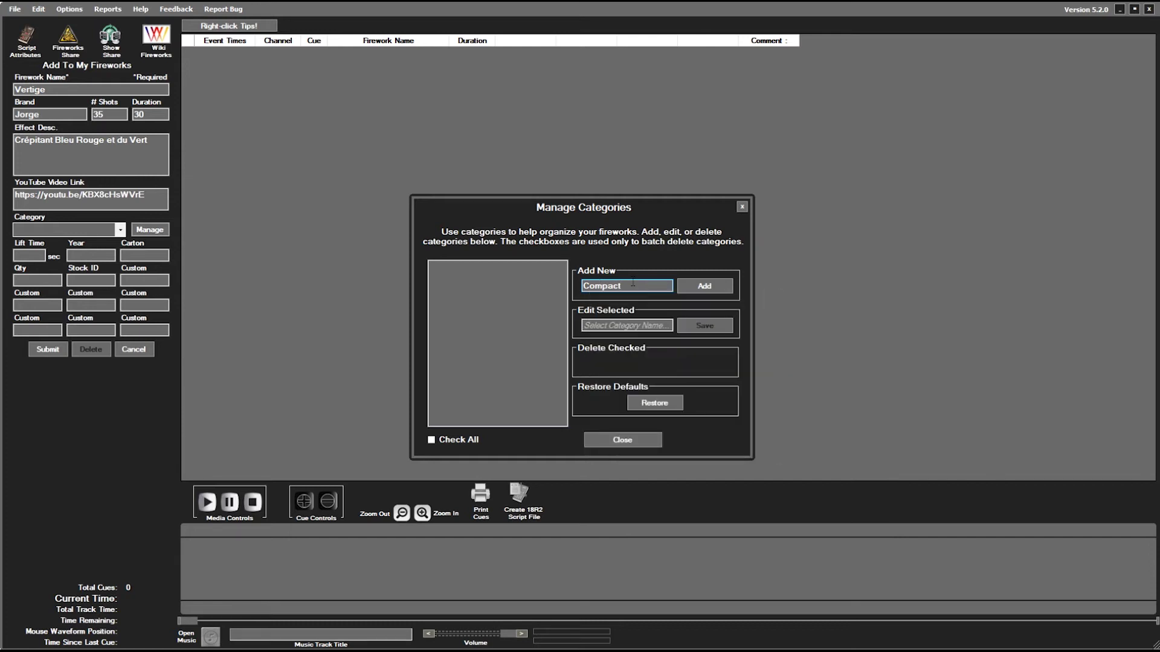
text(22)
key(BackSpace)
text(5 mm)
click(682, 288)
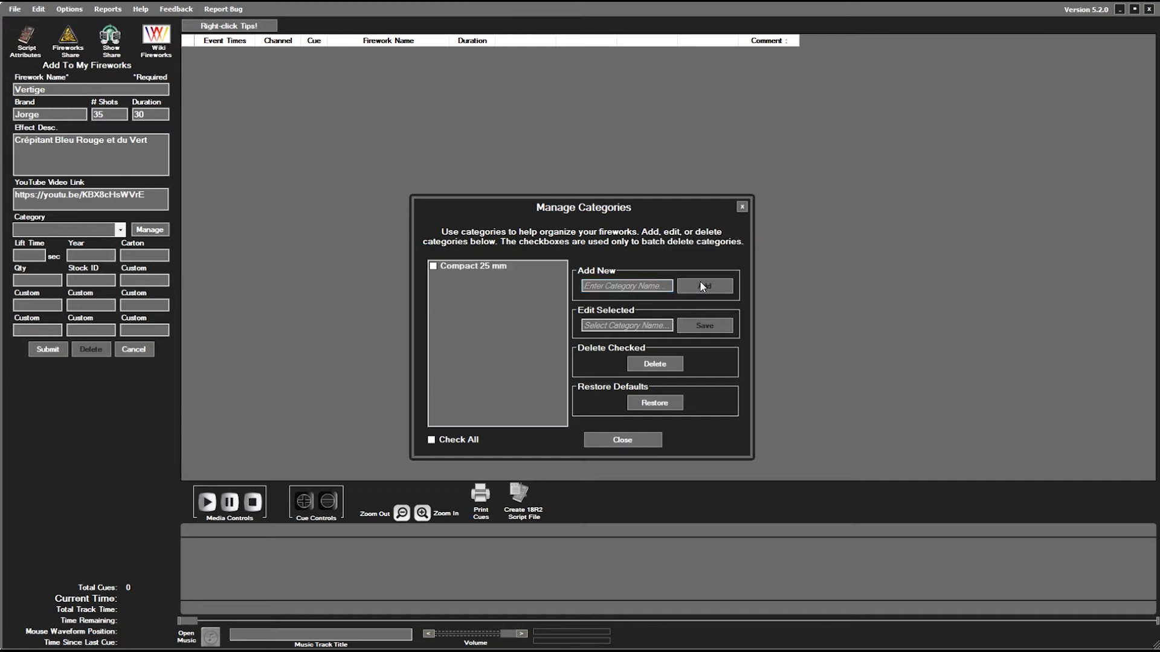
- Add a custom firework category named "Compact 30 mm"
click(637, 287)
text(Compact)
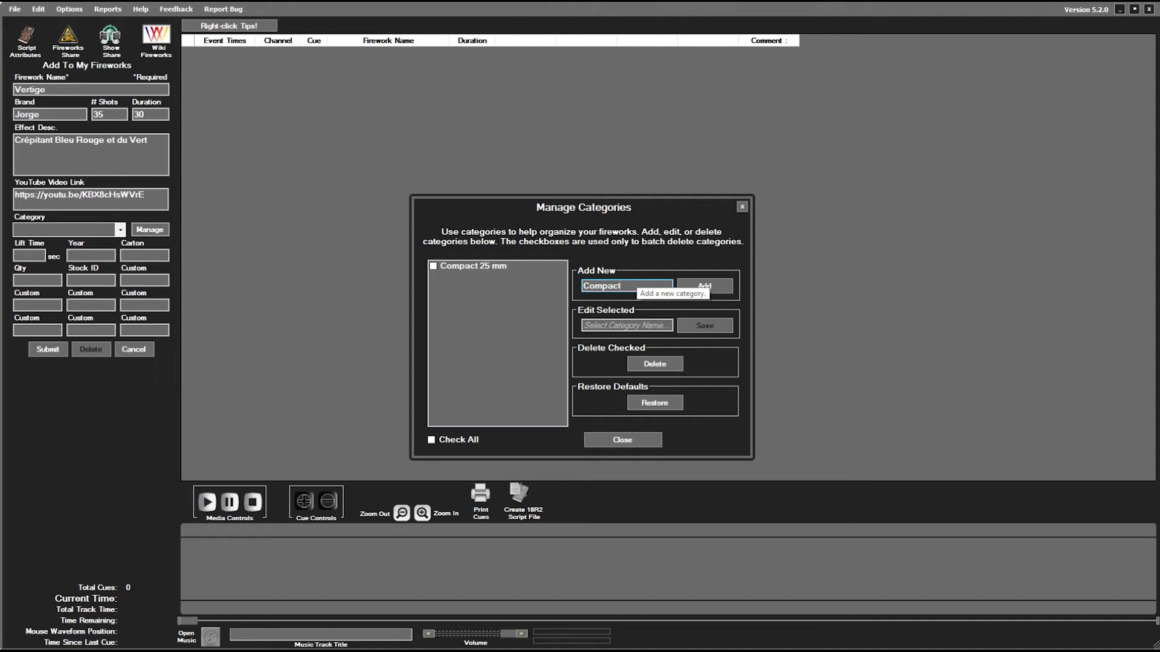
text( 30 mm)
click(725, 287)
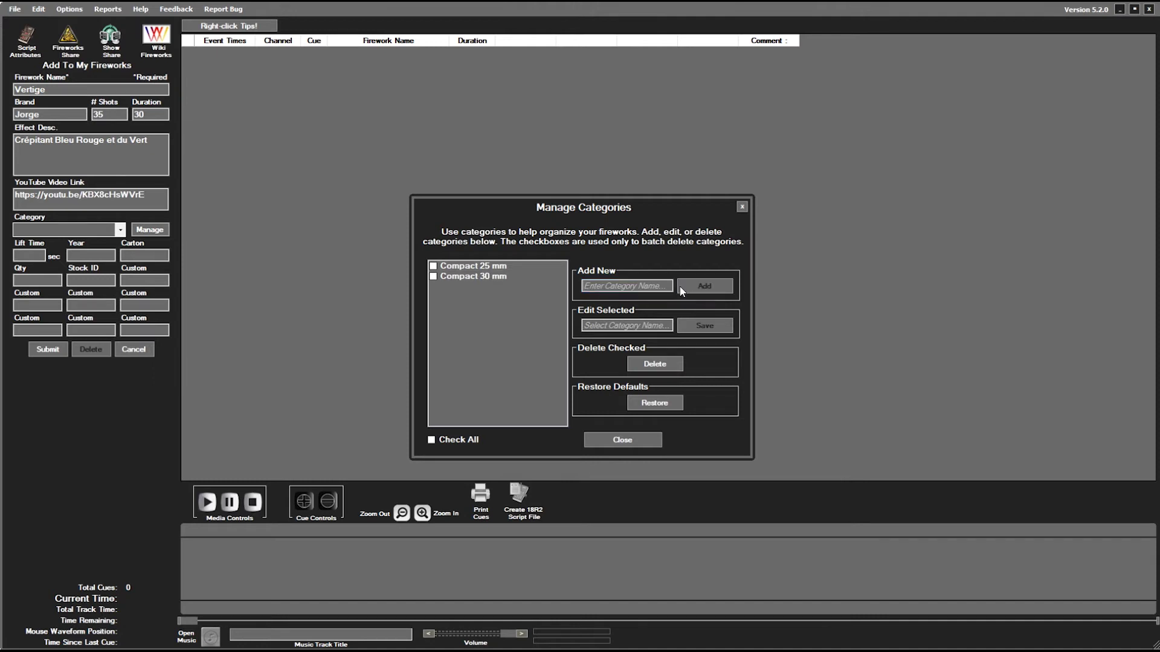
- Add two more custom categories named "Bombe 75 mm" and "Bombe 100mm"
click(641, 286)
text(Bom)
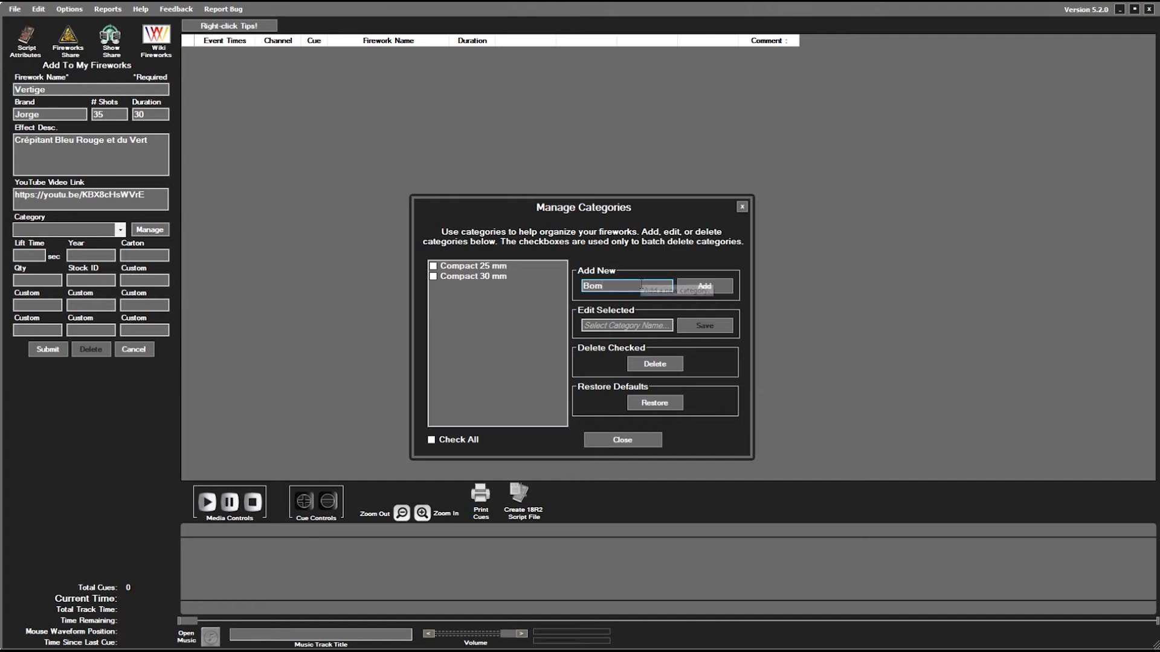
text(be 75 mm)
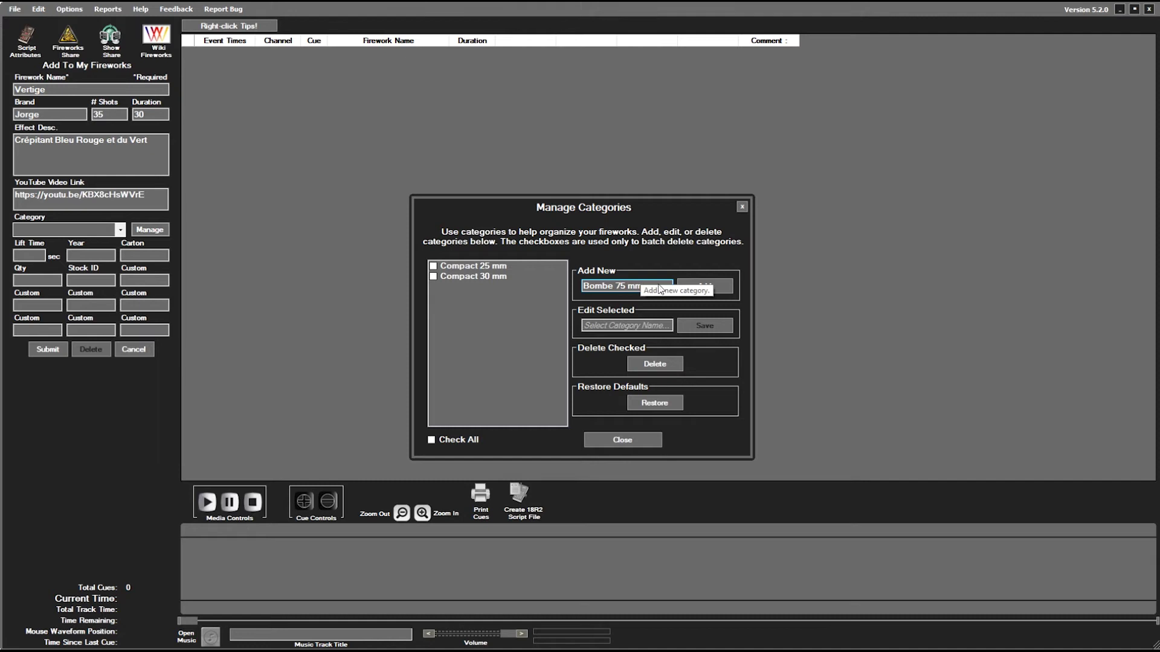
click(704, 285)
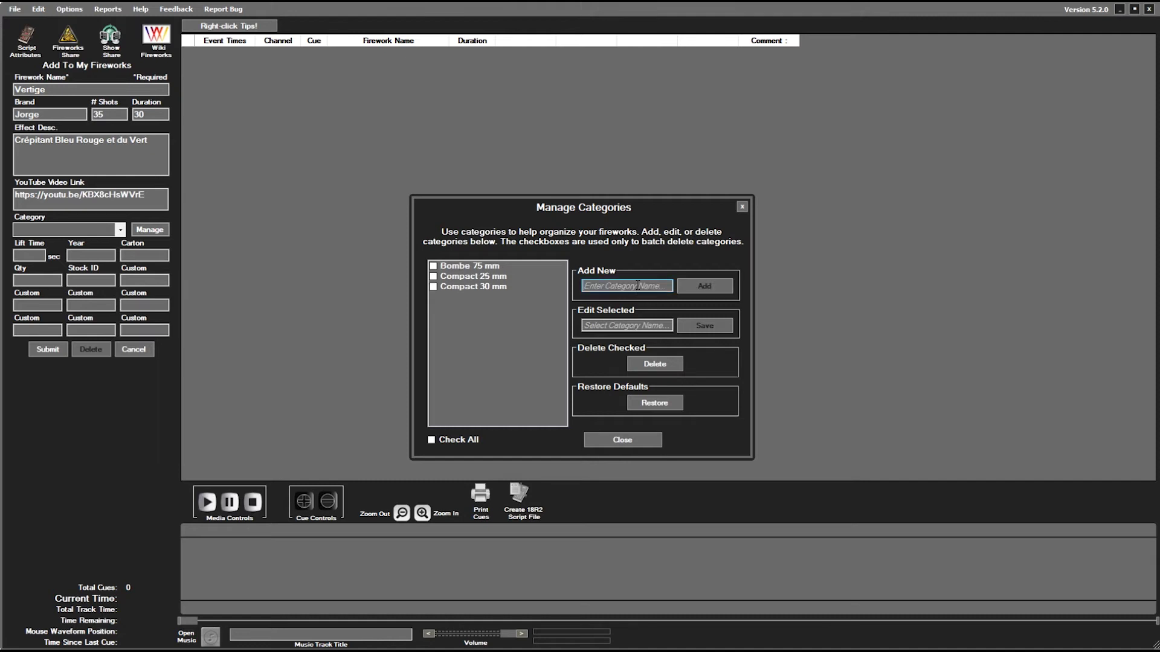
click(638, 285)
text(Bomb)
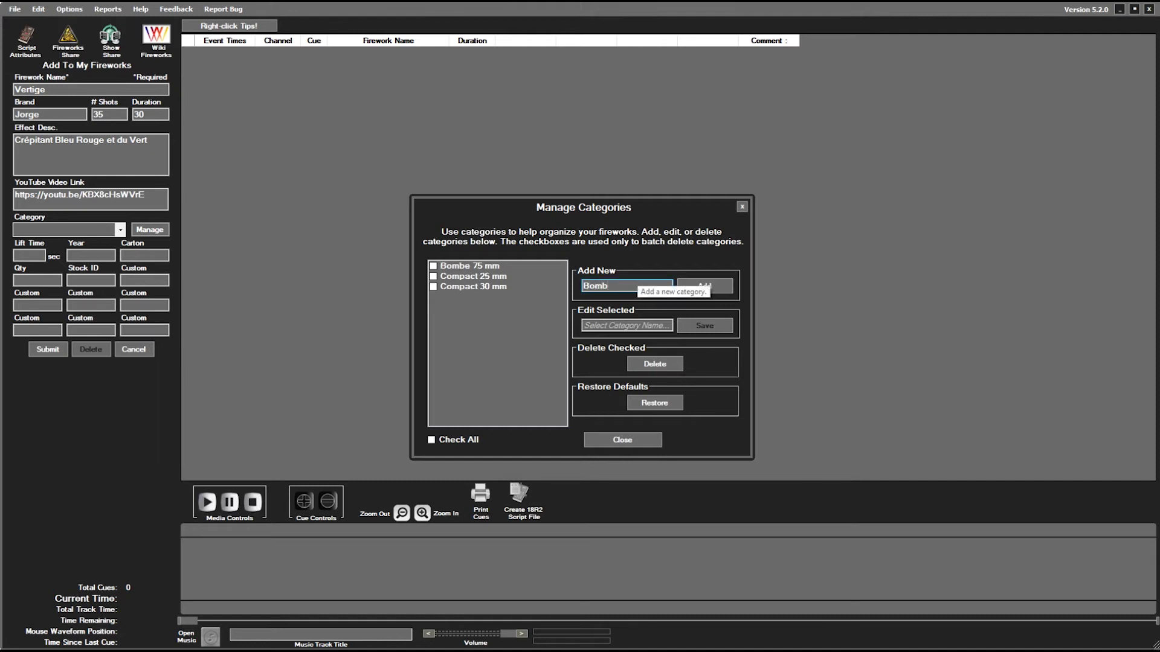
text(e 100mm)
click(693, 281)
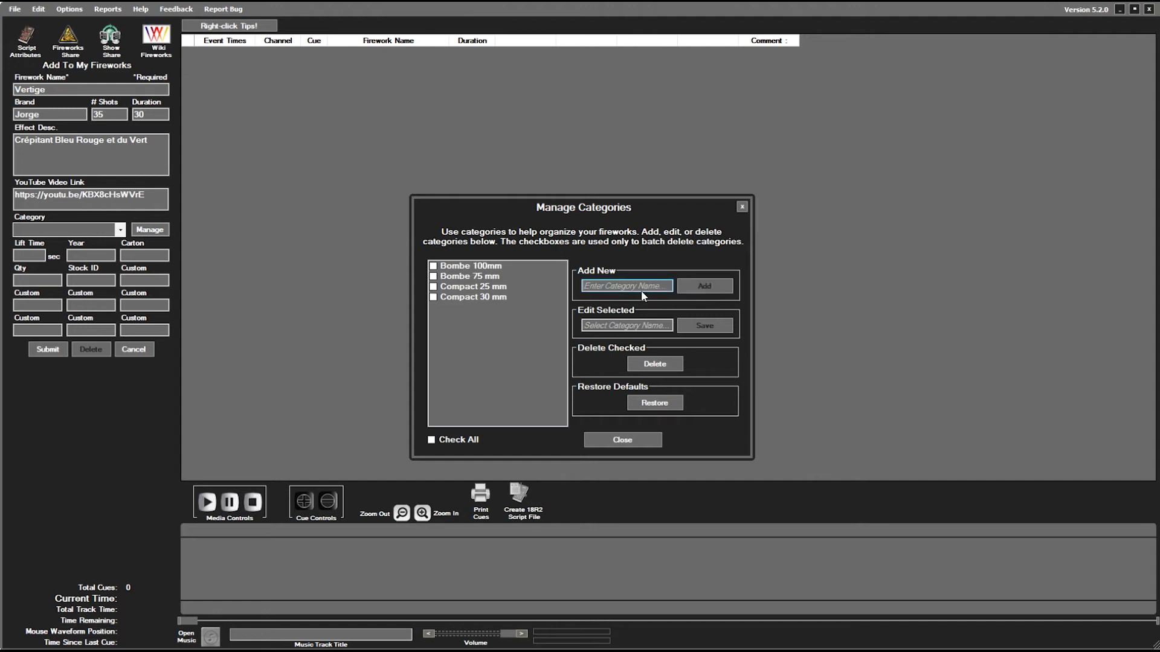
- Add a "Chandelle" category and close the category manager
text(Chandelle)
click(711, 287)
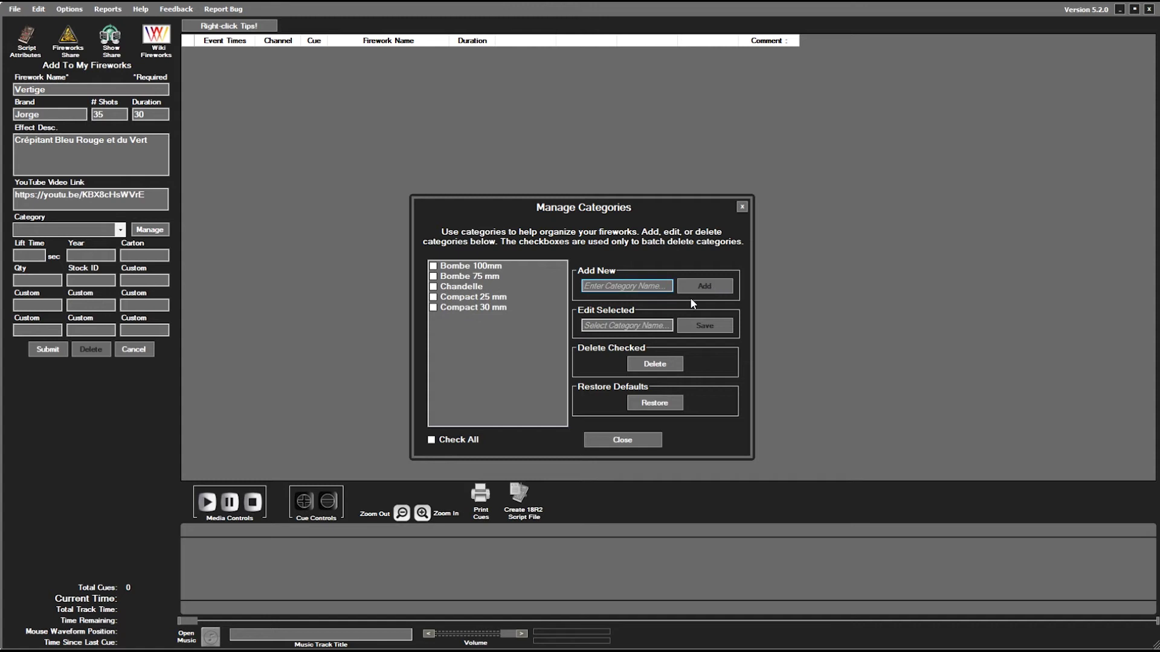
click(612, 442)
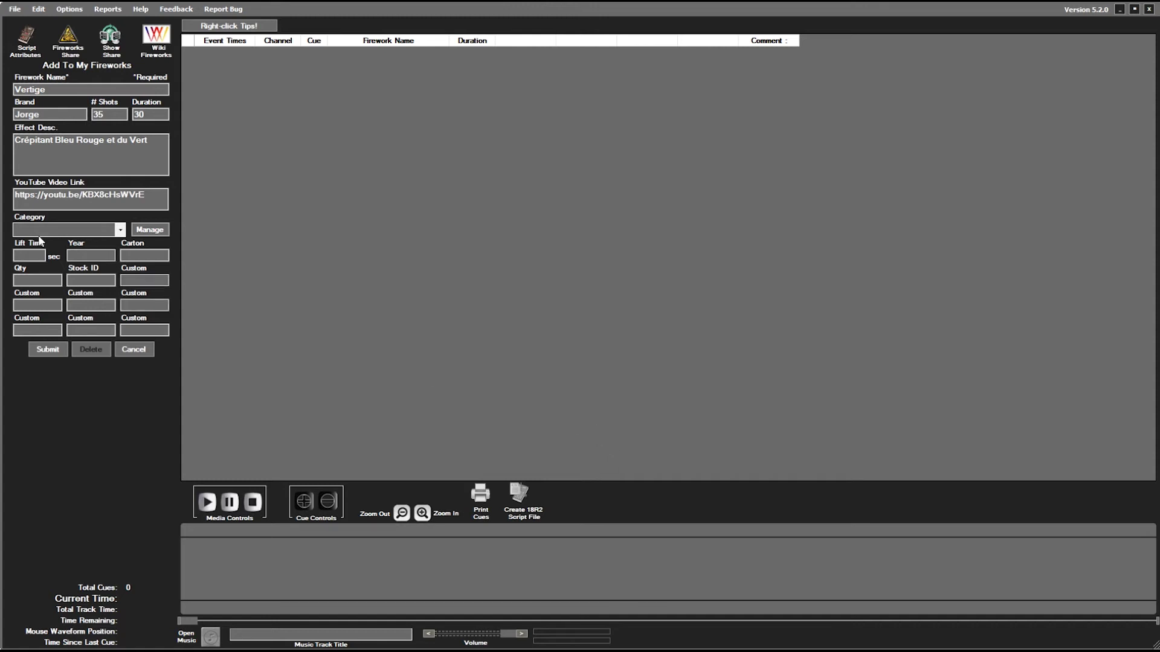
- Assign the firework to the Compact 30 mm category, with a lift time of 0.5 seconds and the year 2016
click(121, 232)
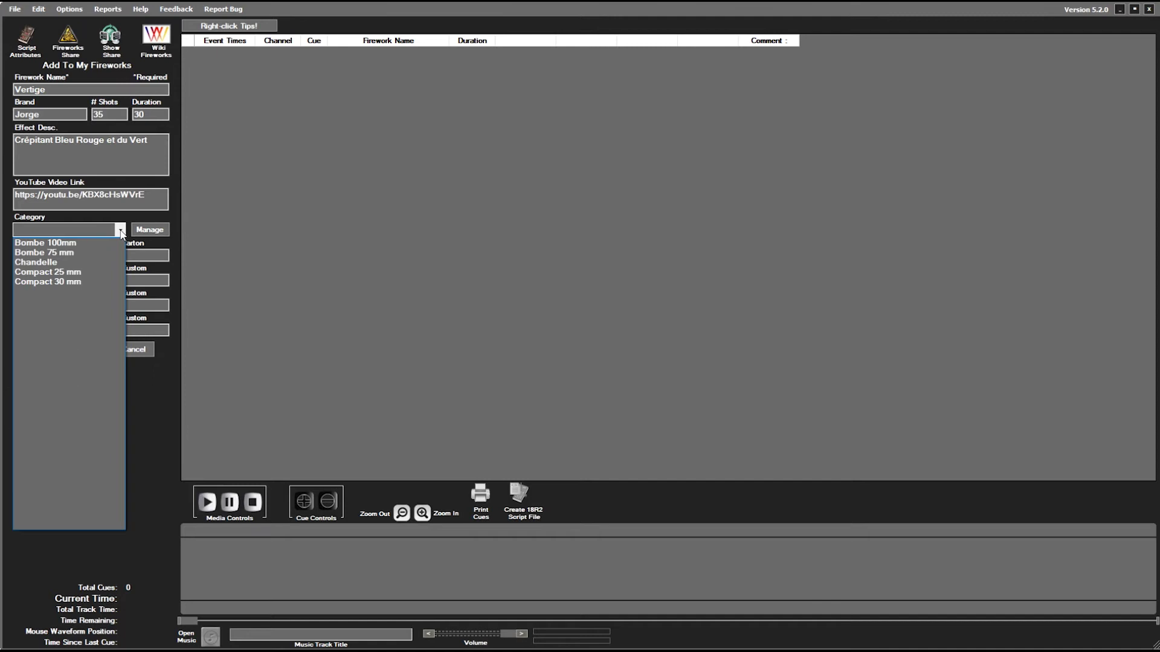
click(61, 282)
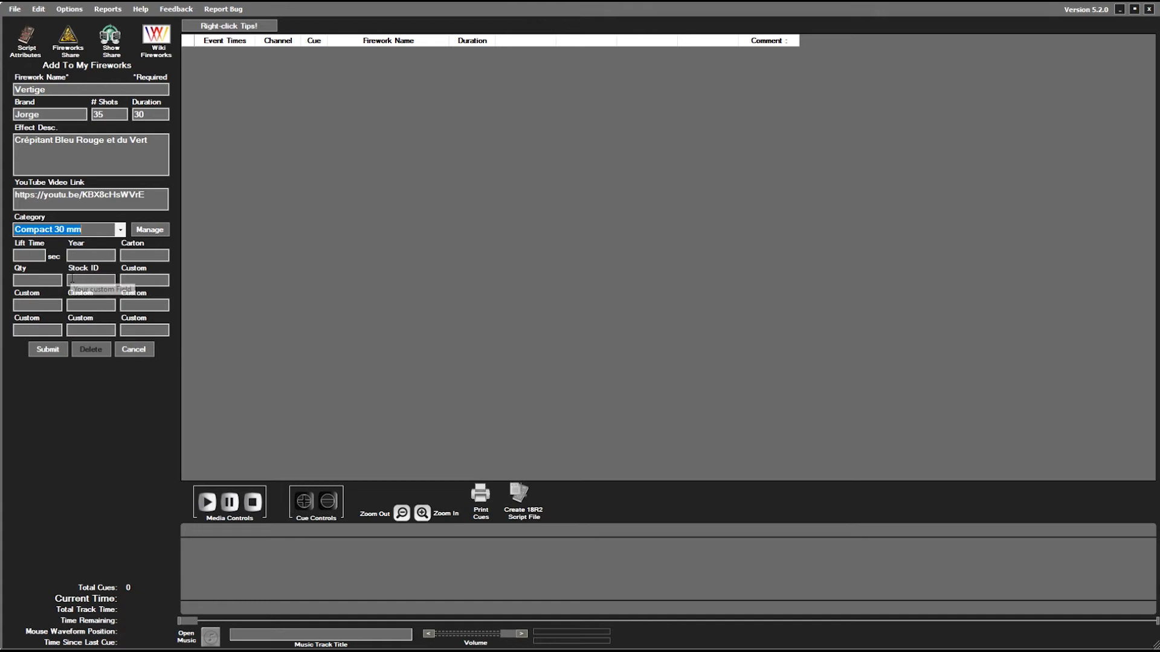
click(22, 257)
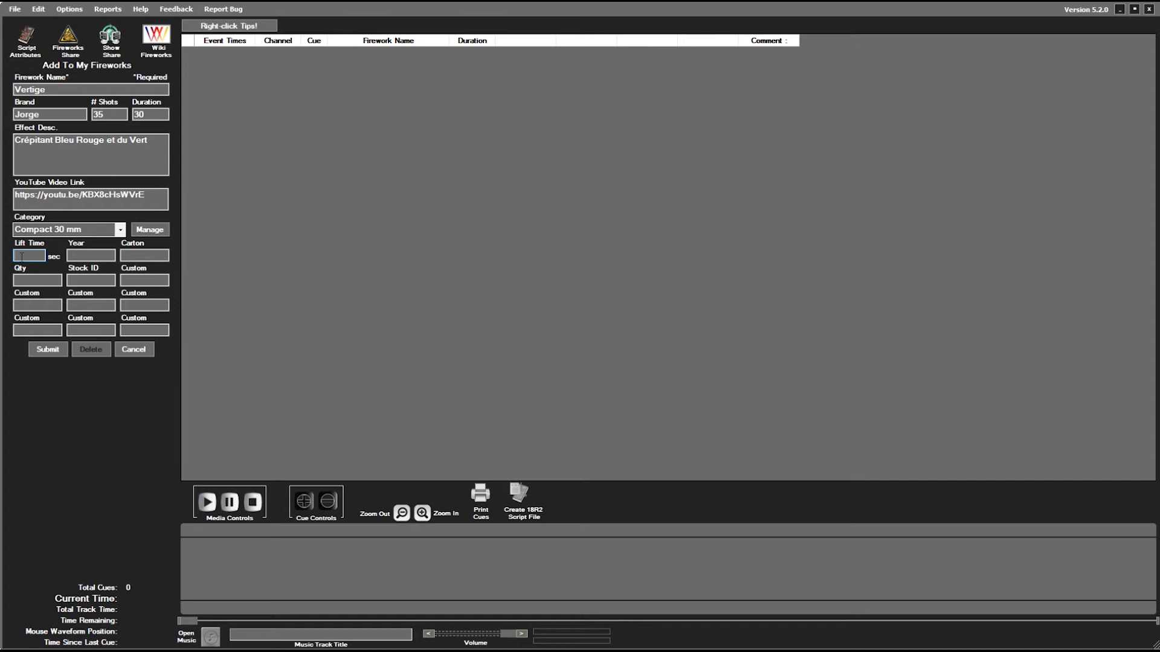
text(0.5)
click(87, 256)
text(2016)
- Set the firework's carton to Gauche and its quantity to 3
click(153, 255)
text(gayche)
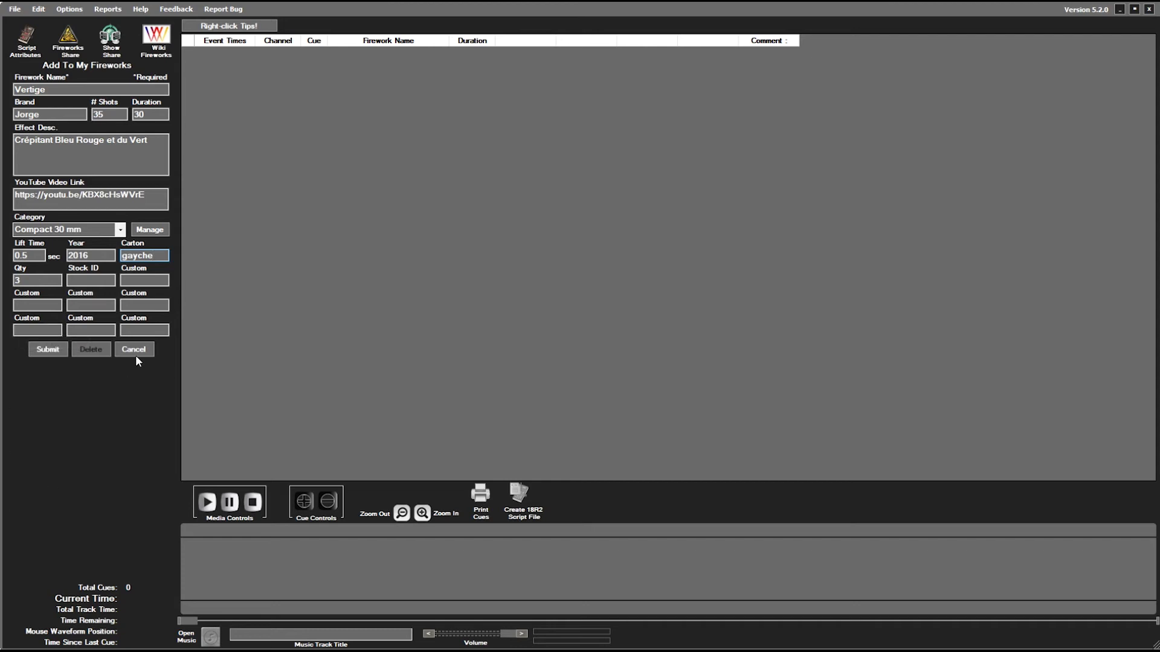
double_click(151, 255)
text(Gauche)
- Enter the stock ID JW06 and submit the firework entry
click(91, 280)
text(JW6)
key(BackSpace)
text(06)
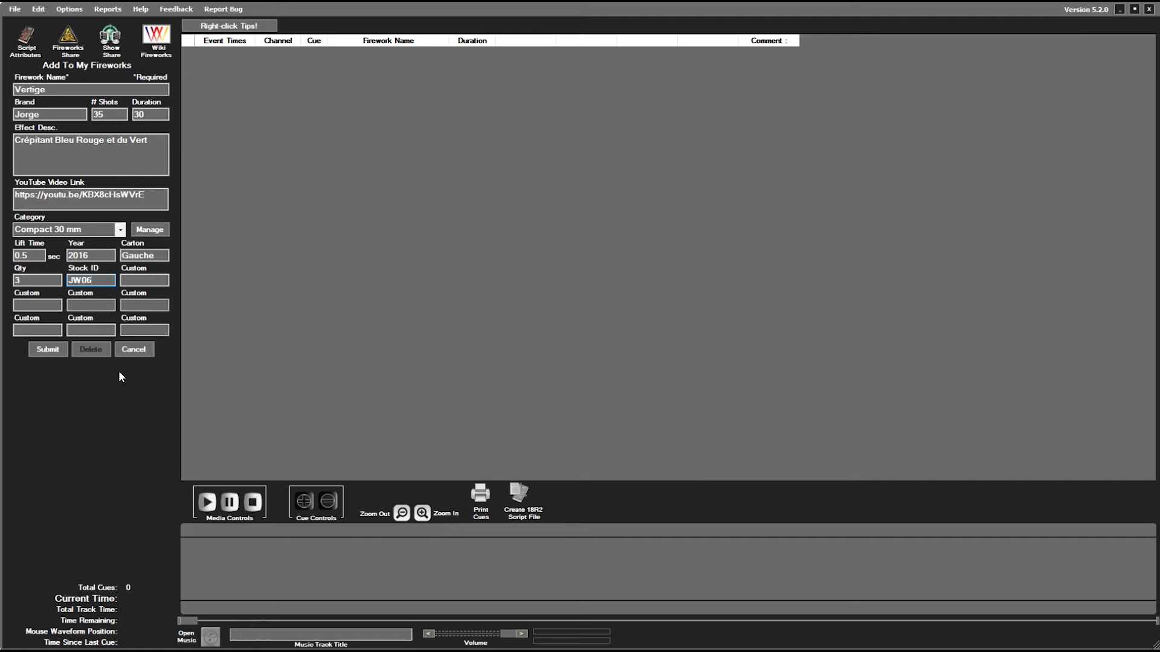
click(157, 282)
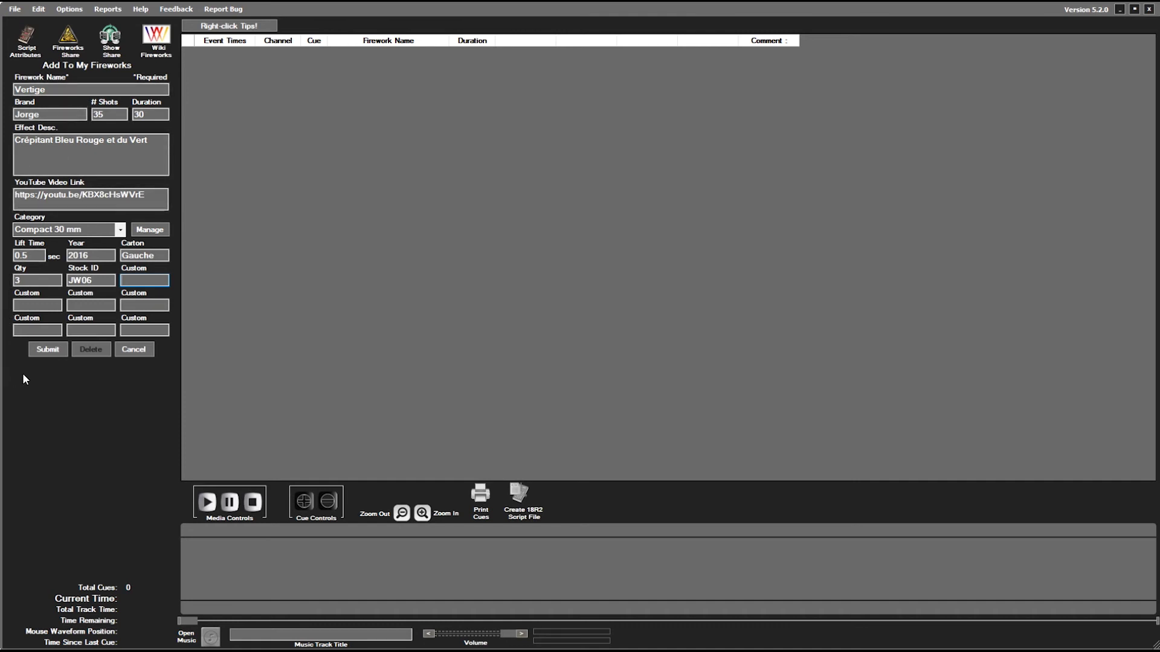
click(46, 351)
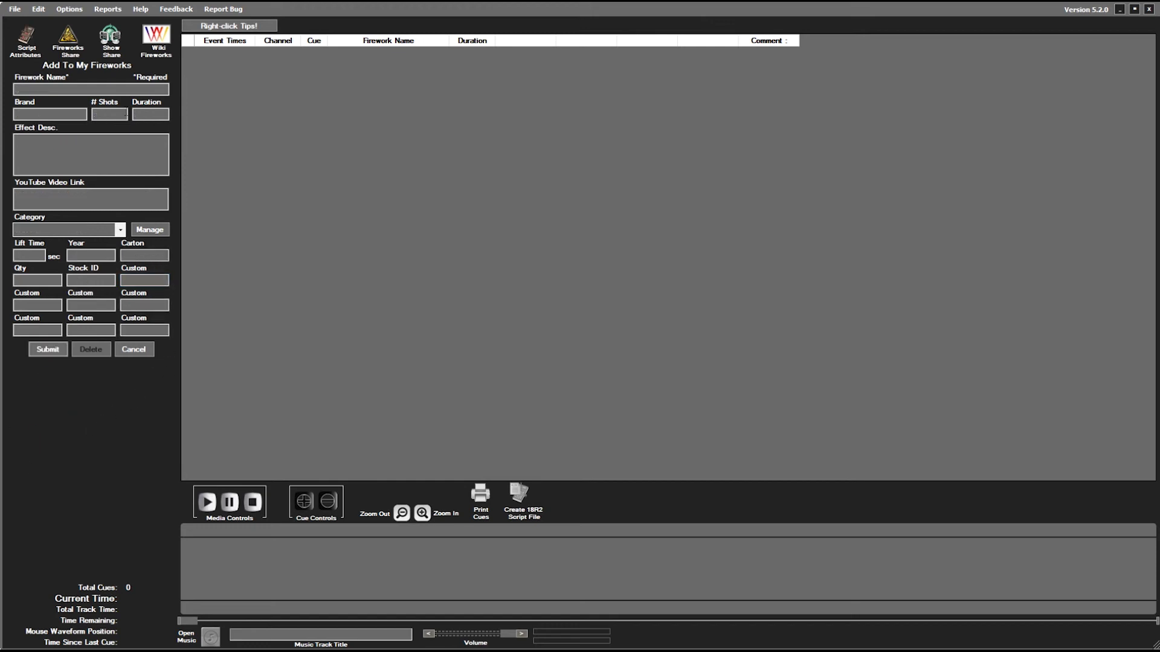
- Return from the empty entry form to the My Fireworks list and open the details of Vertige
click(133, 353)
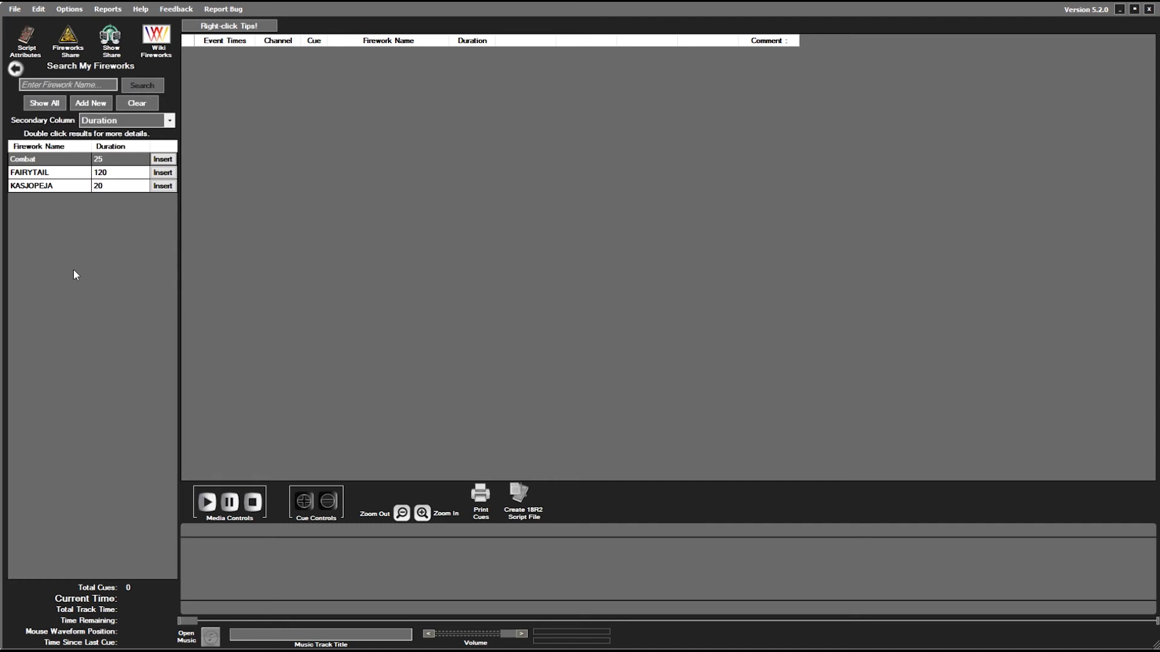
click(84, 103)
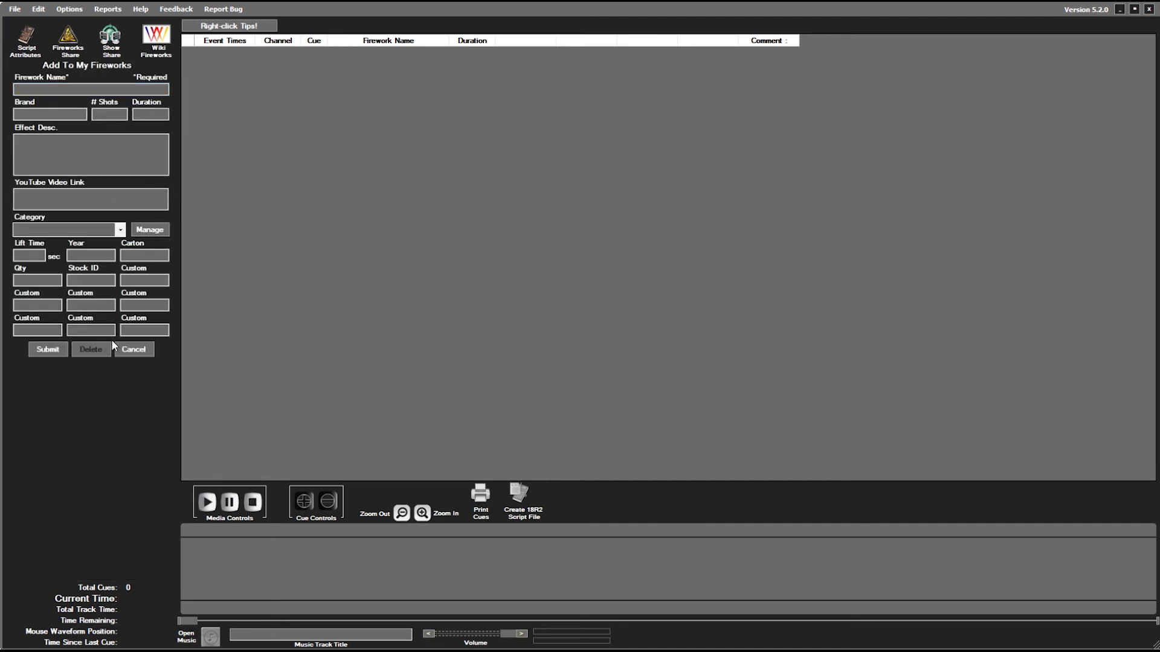
click(128, 351)
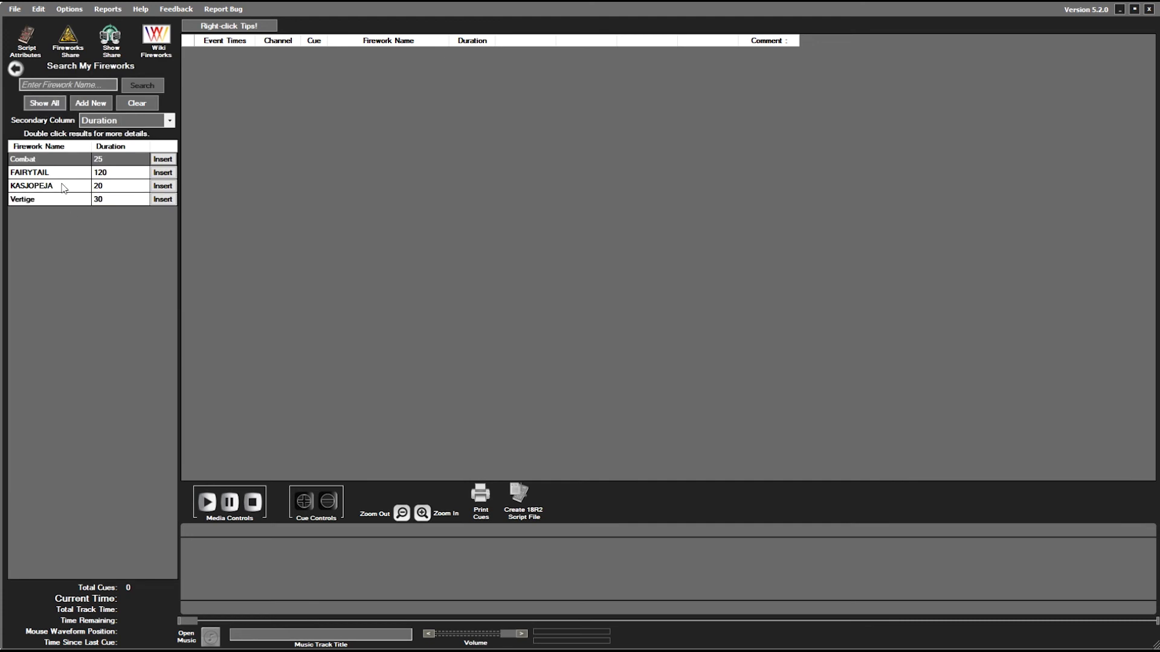
click(49, 203)
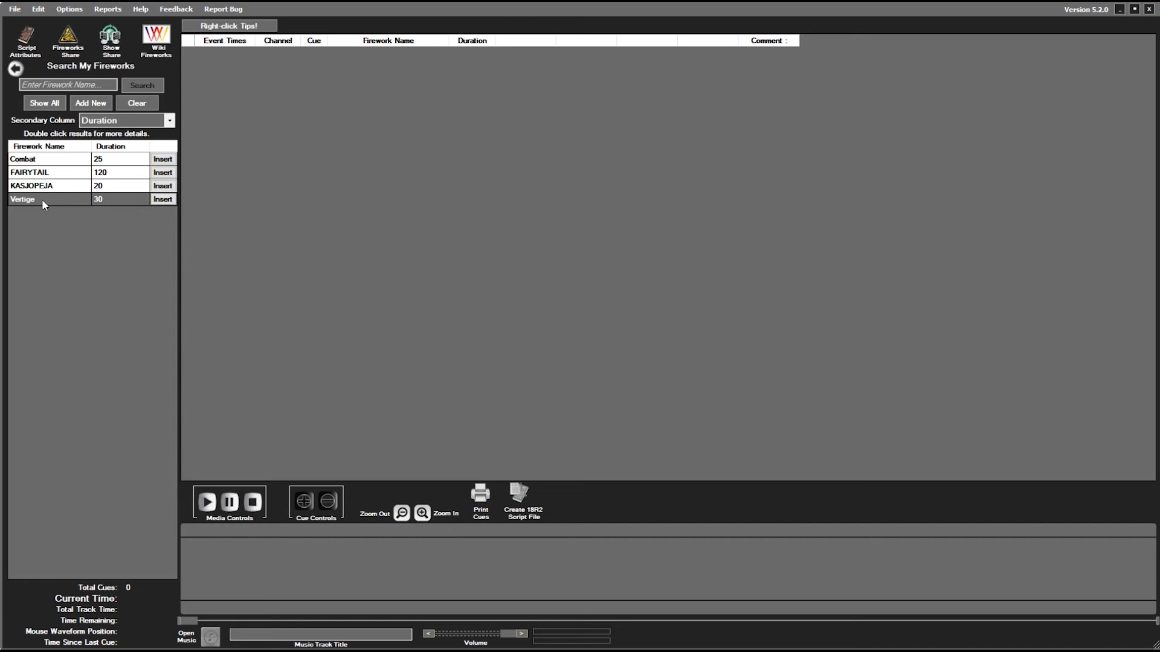
double_click(38, 198)
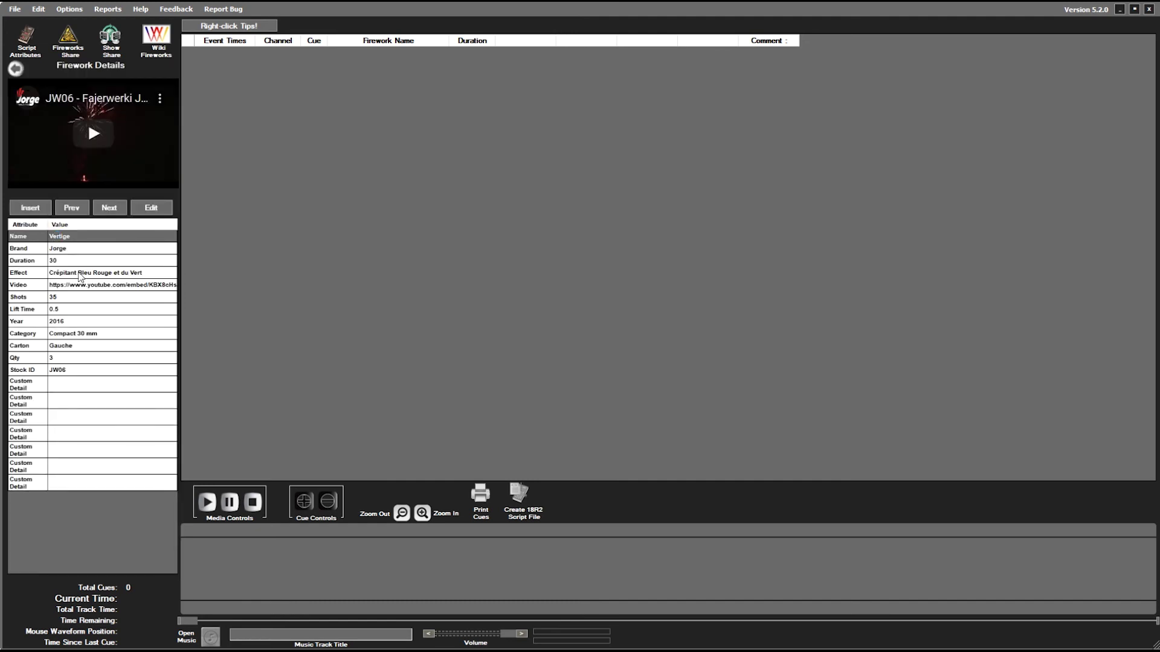
click(83, 229)
click(615, 368)
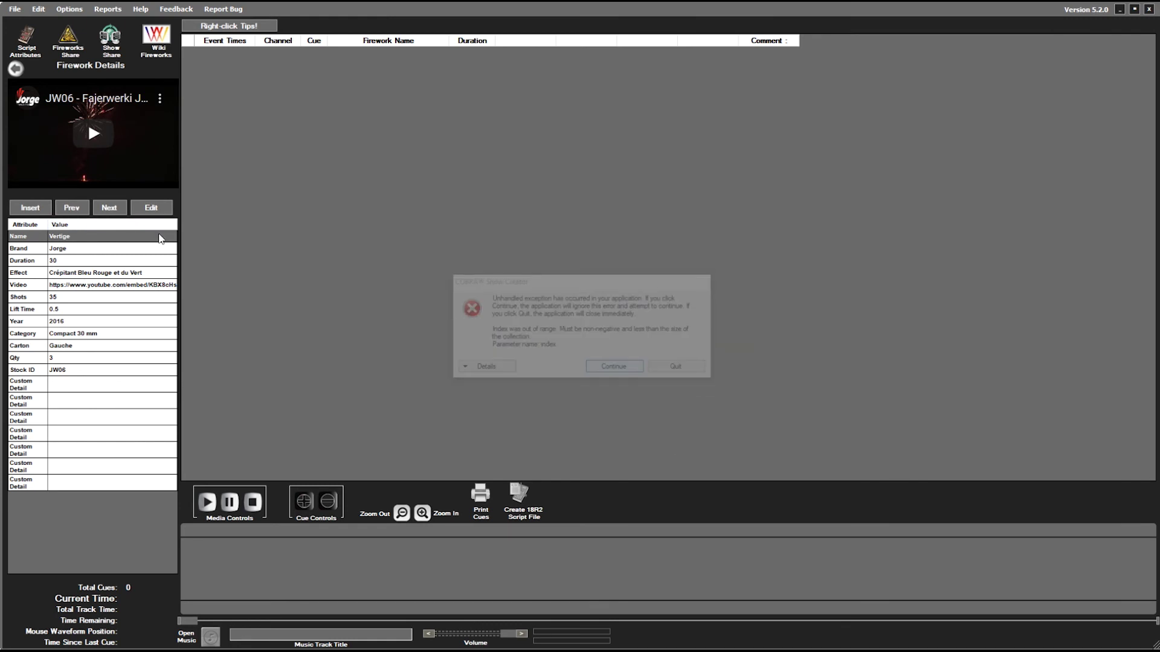
click(63, 225)
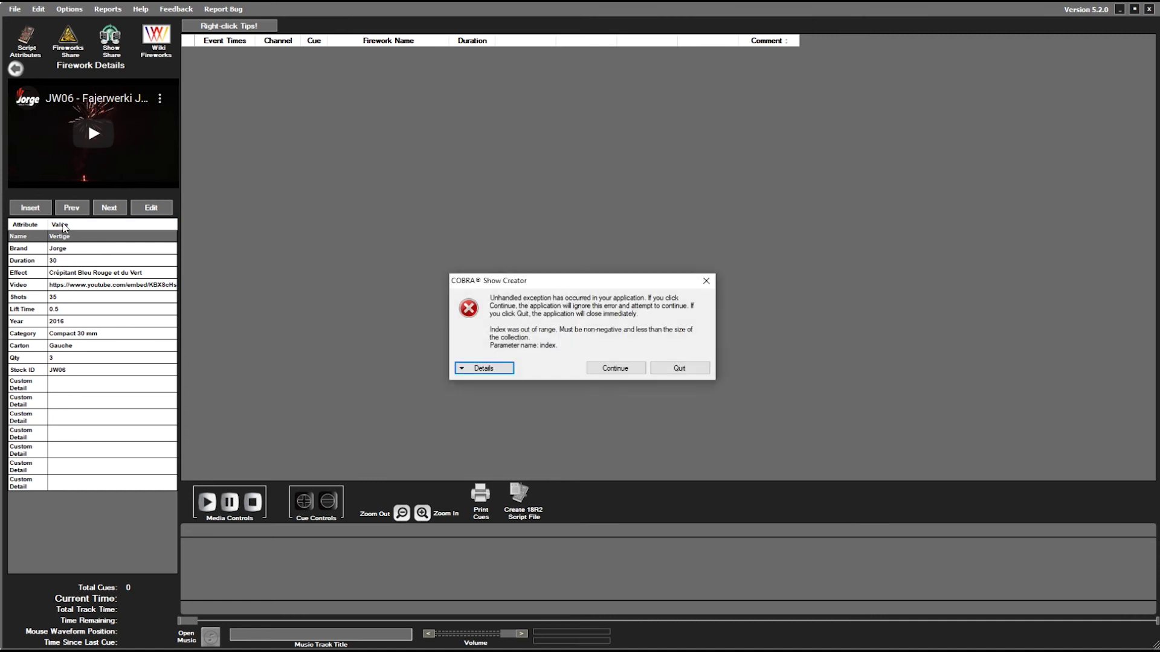
click(621, 371)
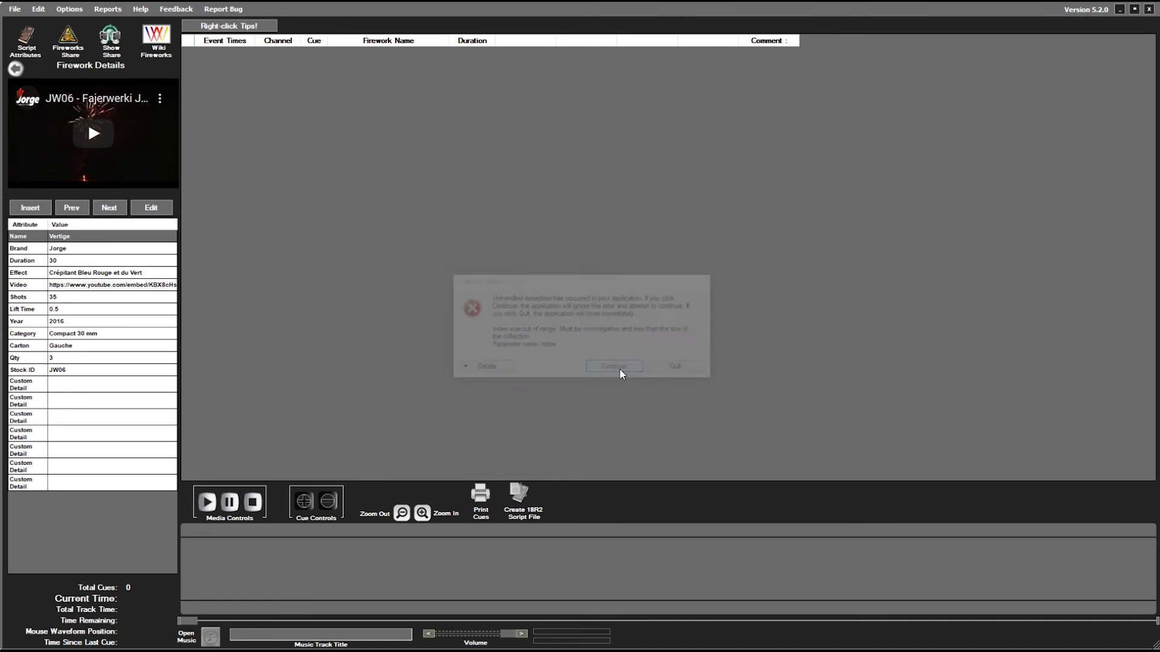
- Play the video of Vertige in its firework details and return to the Fireworks Share menu
click(78, 249)
click(77, 264)
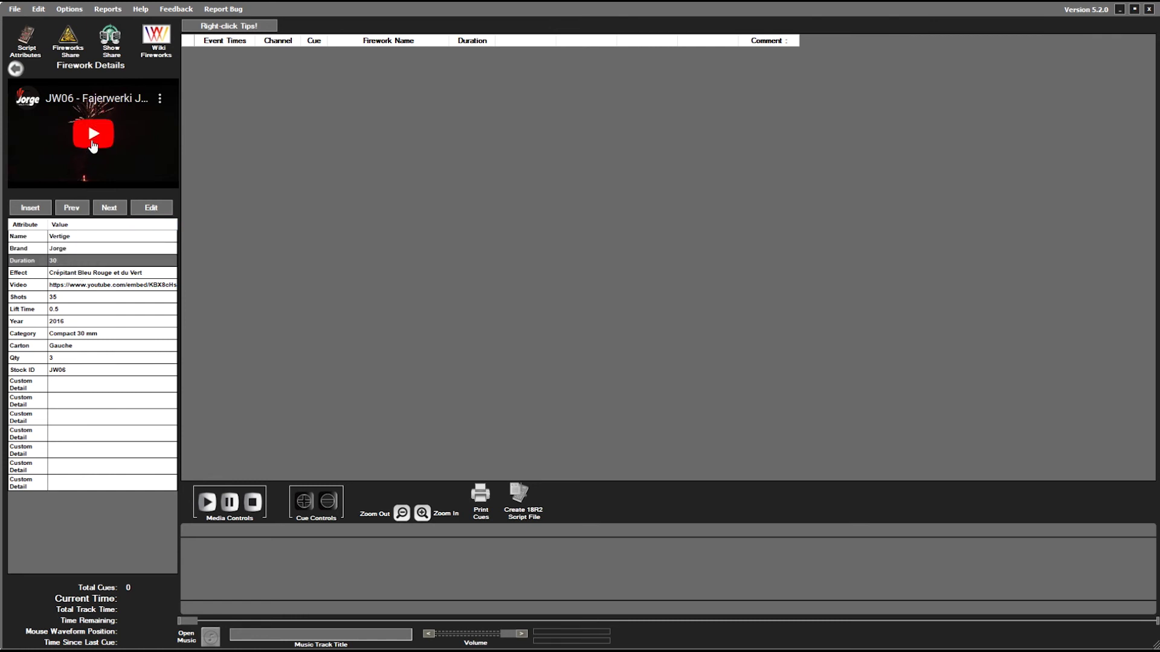
click(92, 138)
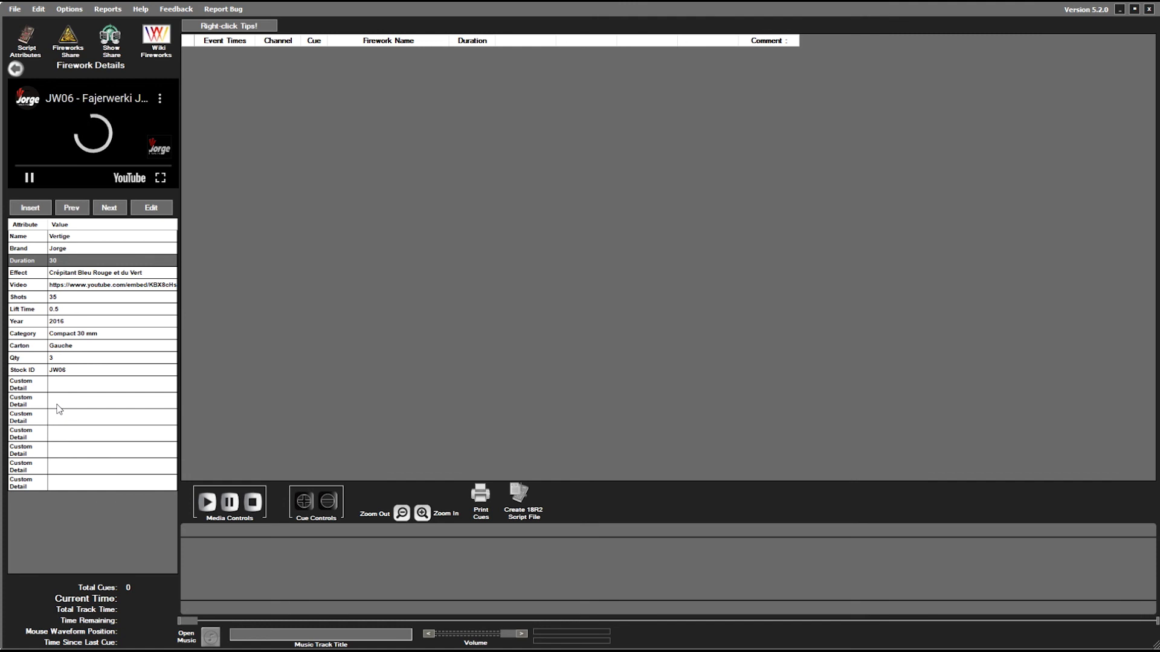
click(18, 67)
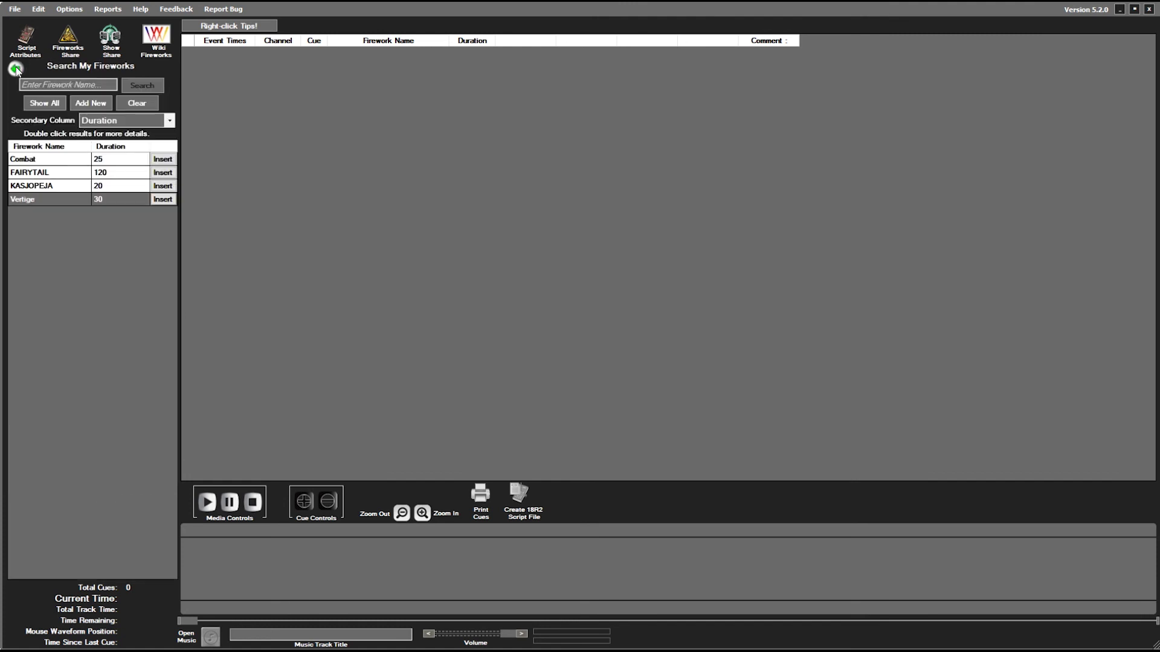
click(16, 67)
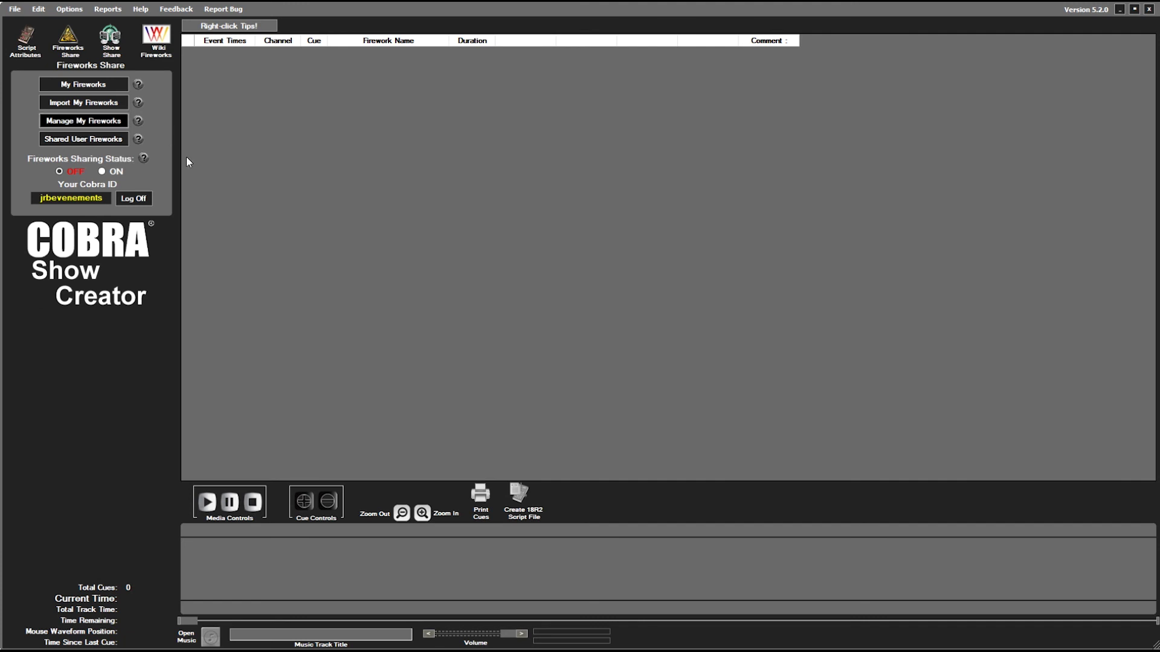
- Delete the FAIRYTAIL and KASJOPEJA entries in the My Fireworks maintenance screen and save the changes
click(78, 122)
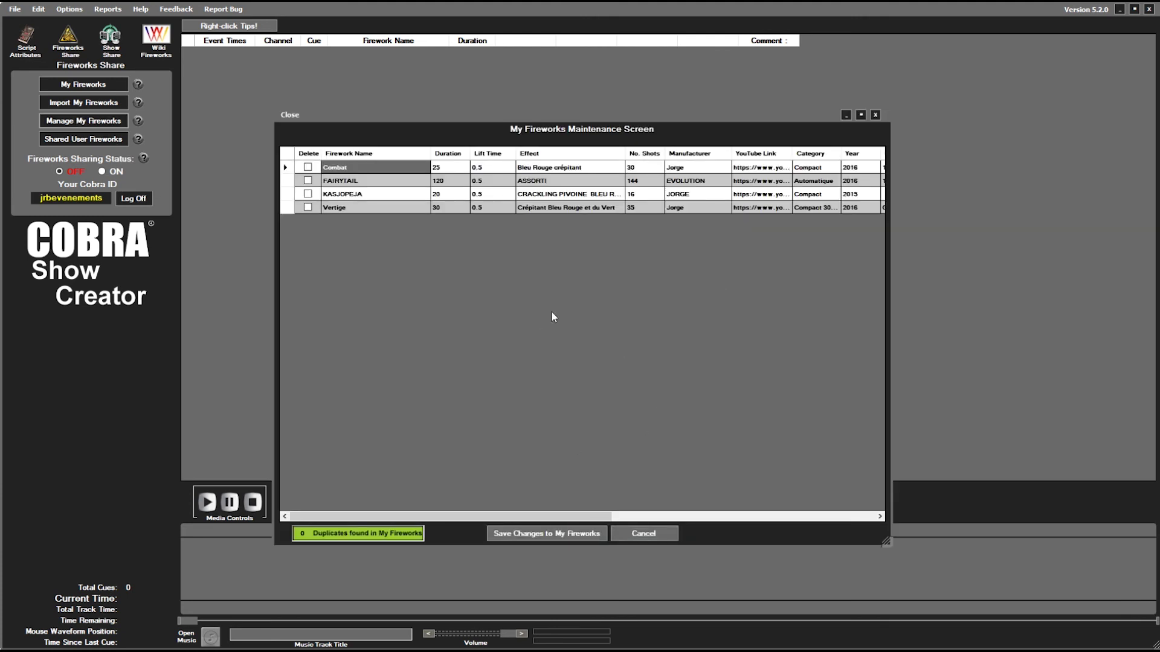
click(307, 180)
click(308, 192)
click(308, 194)
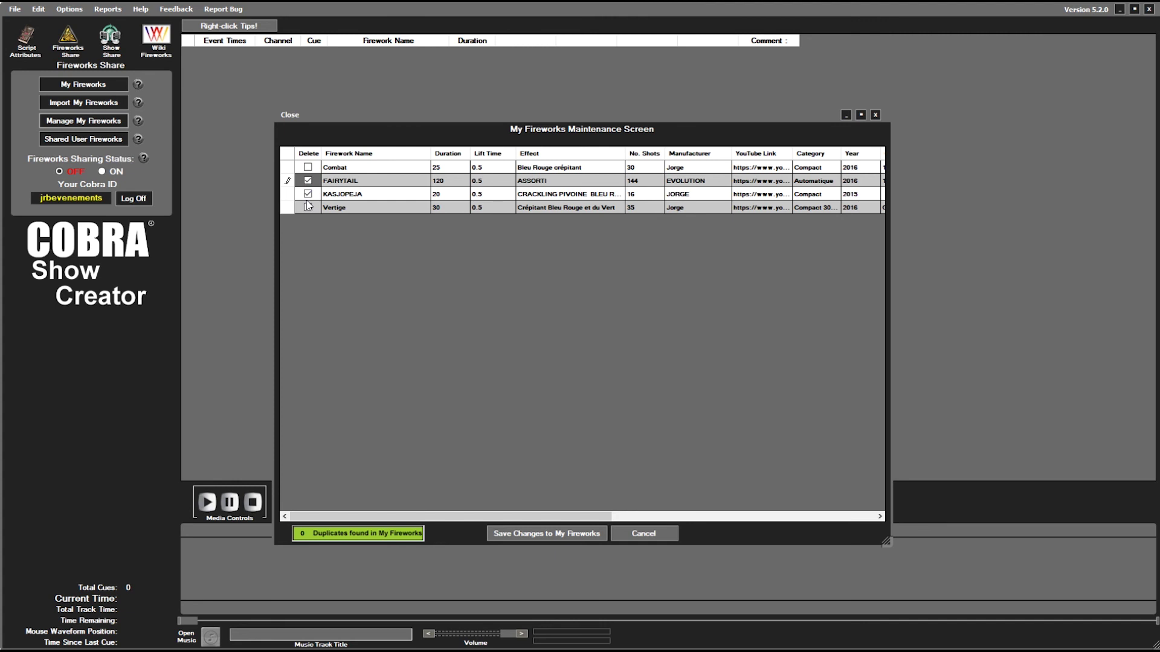
click(494, 537)
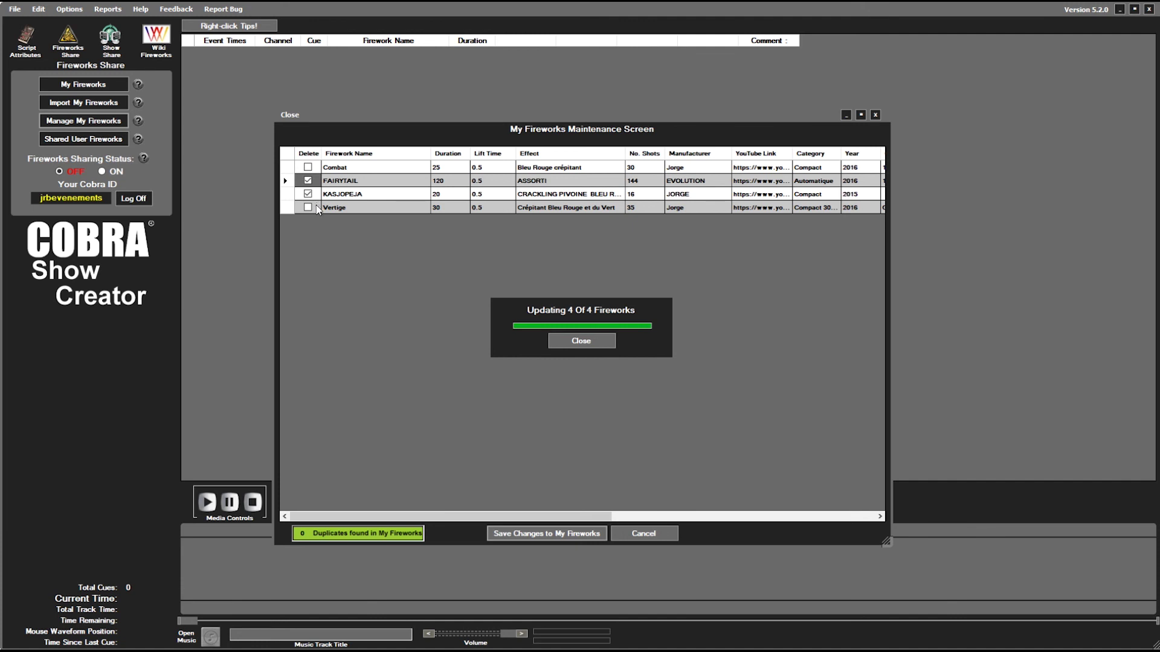
click(585, 343)
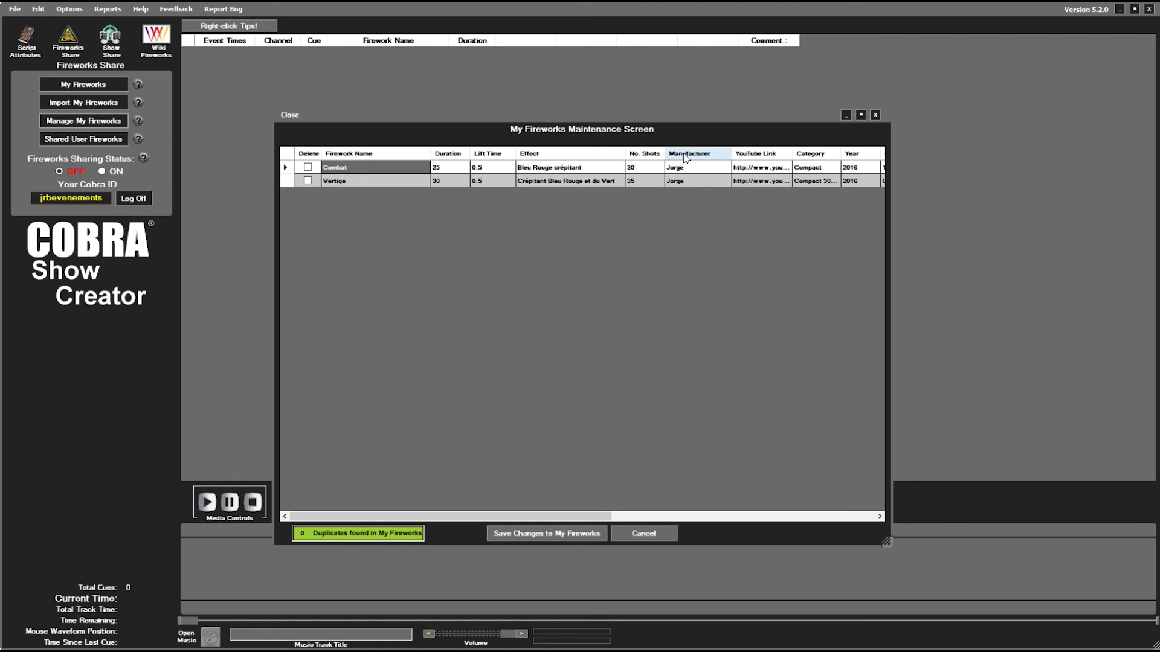
- Examine the remaining fireworks sorted by manufacturer in a widened maintenance window and close it
click(680, 180)
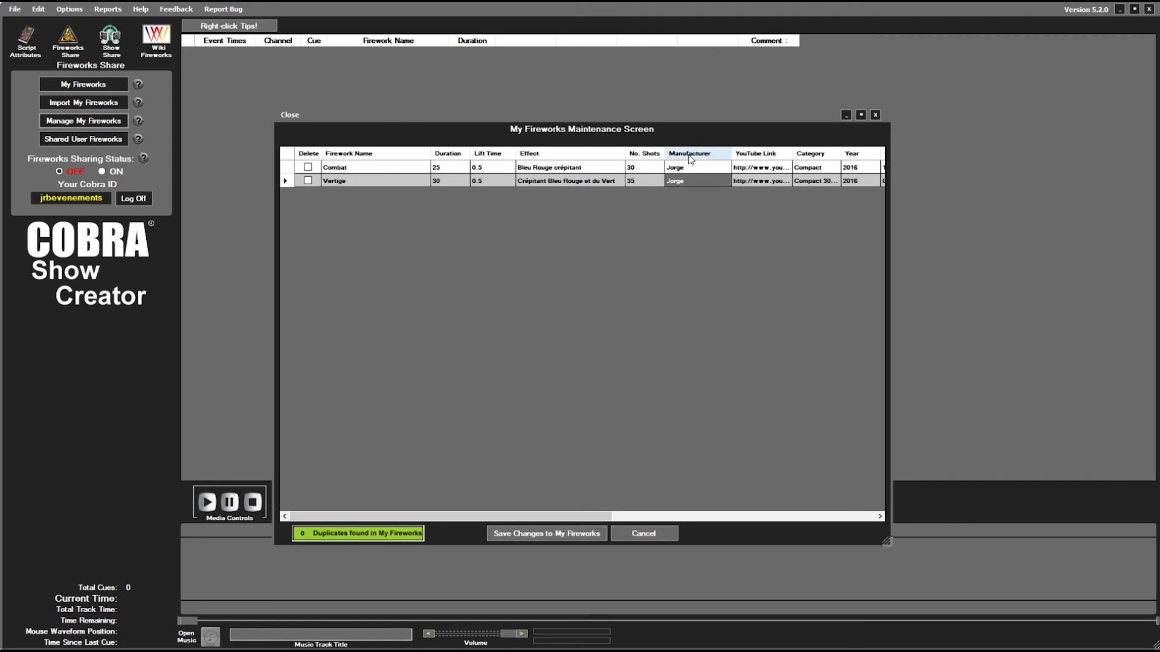
click(689, 155)
drag(886, 548, 1046, 539)
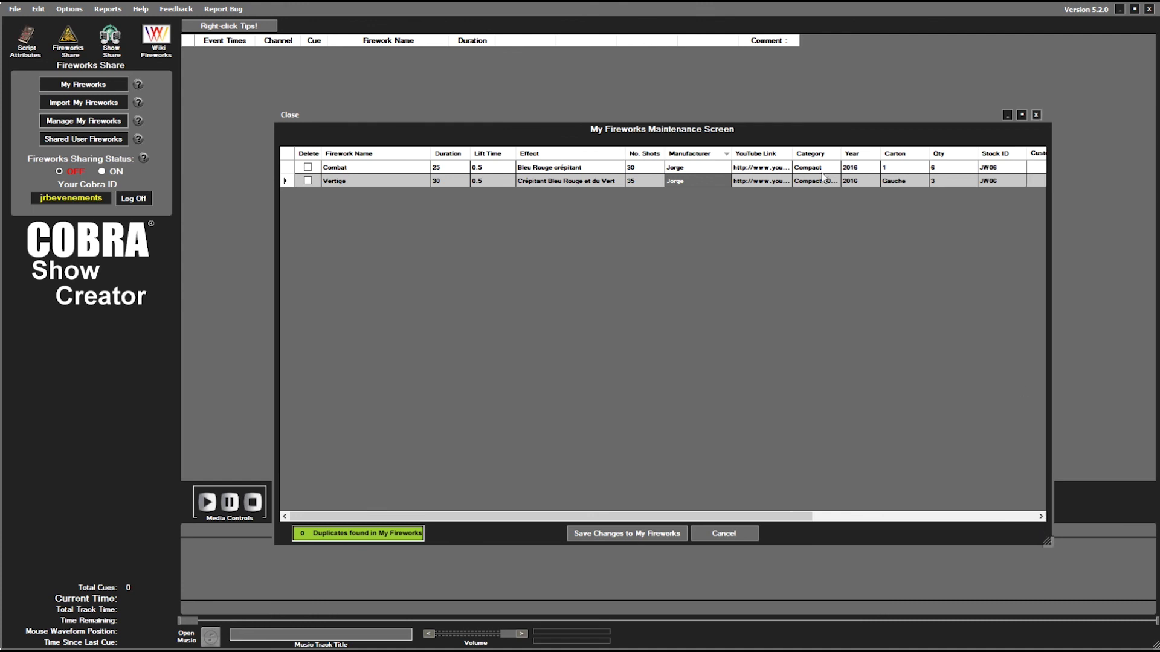
click(1036, 115)
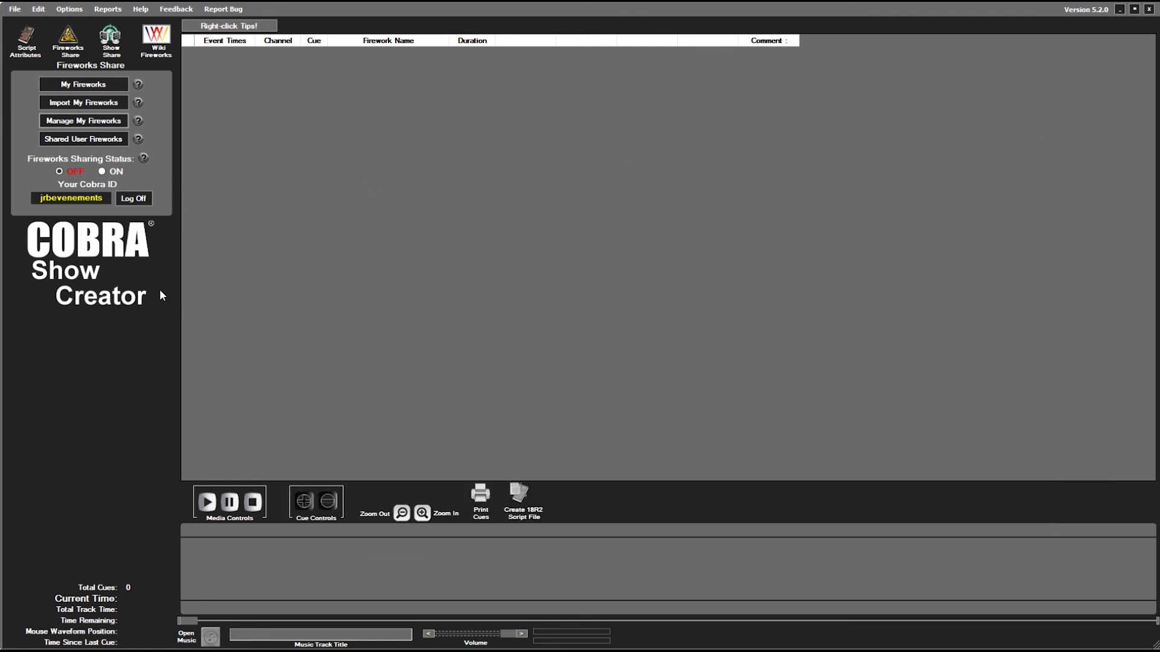